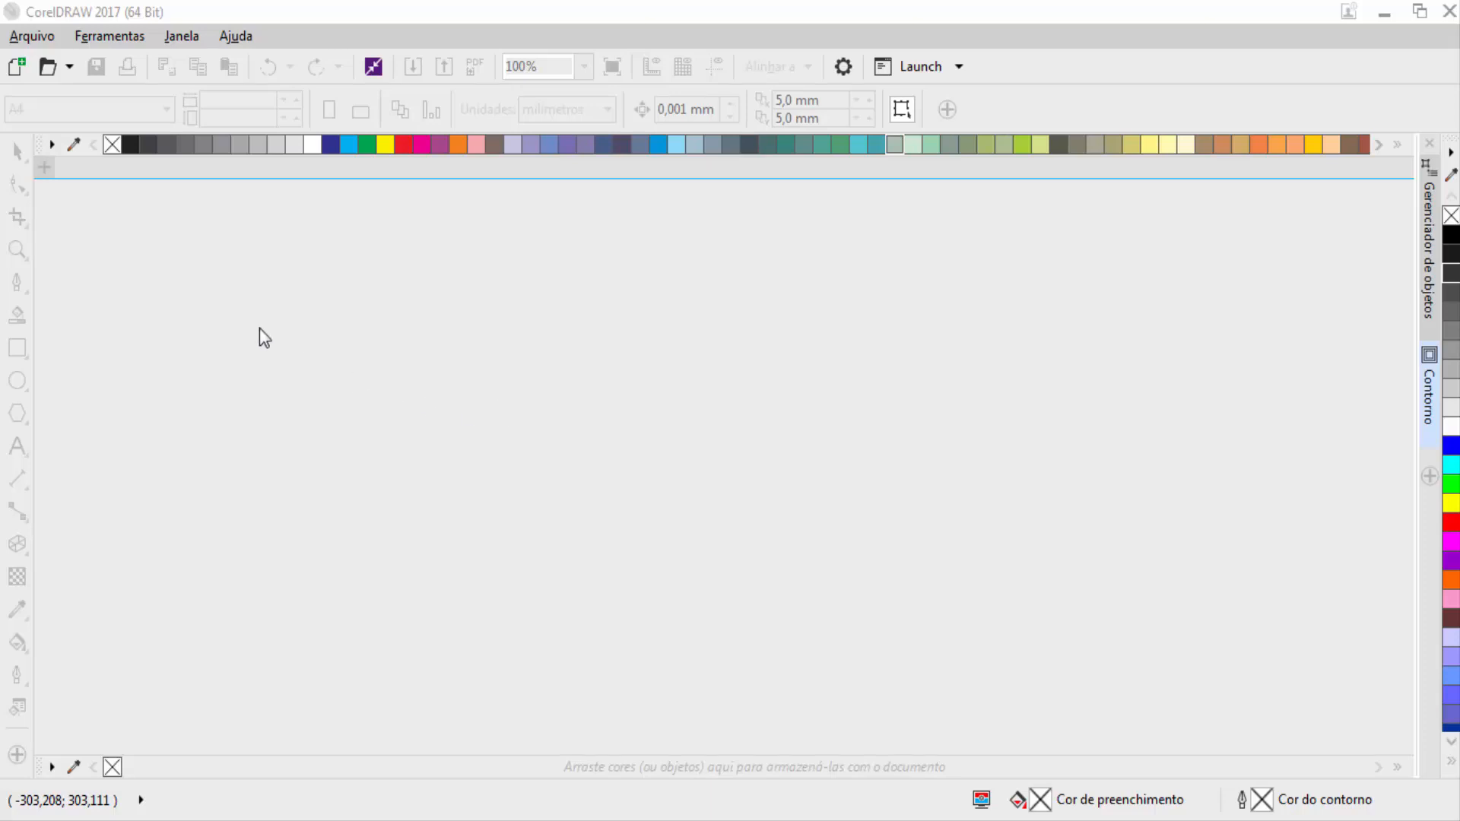
Create a new portrait A4 document, 210 × 297 mm, with CMYK colour mode and 300 dpi resolution
{"action": "left_click", "coordinate": [16, 70]}
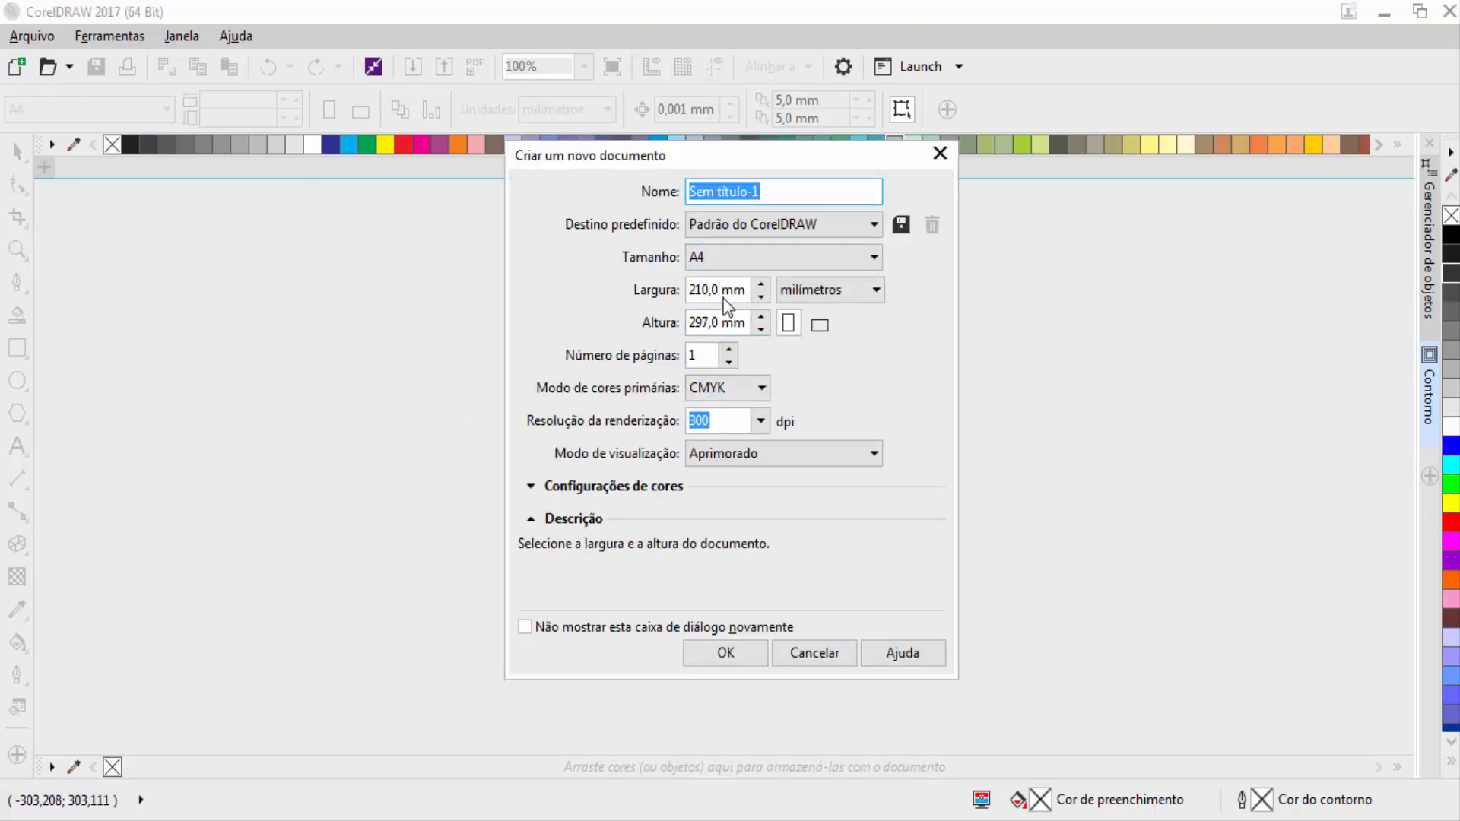
{"action": "left_click", "coordinate": [723, 654]}
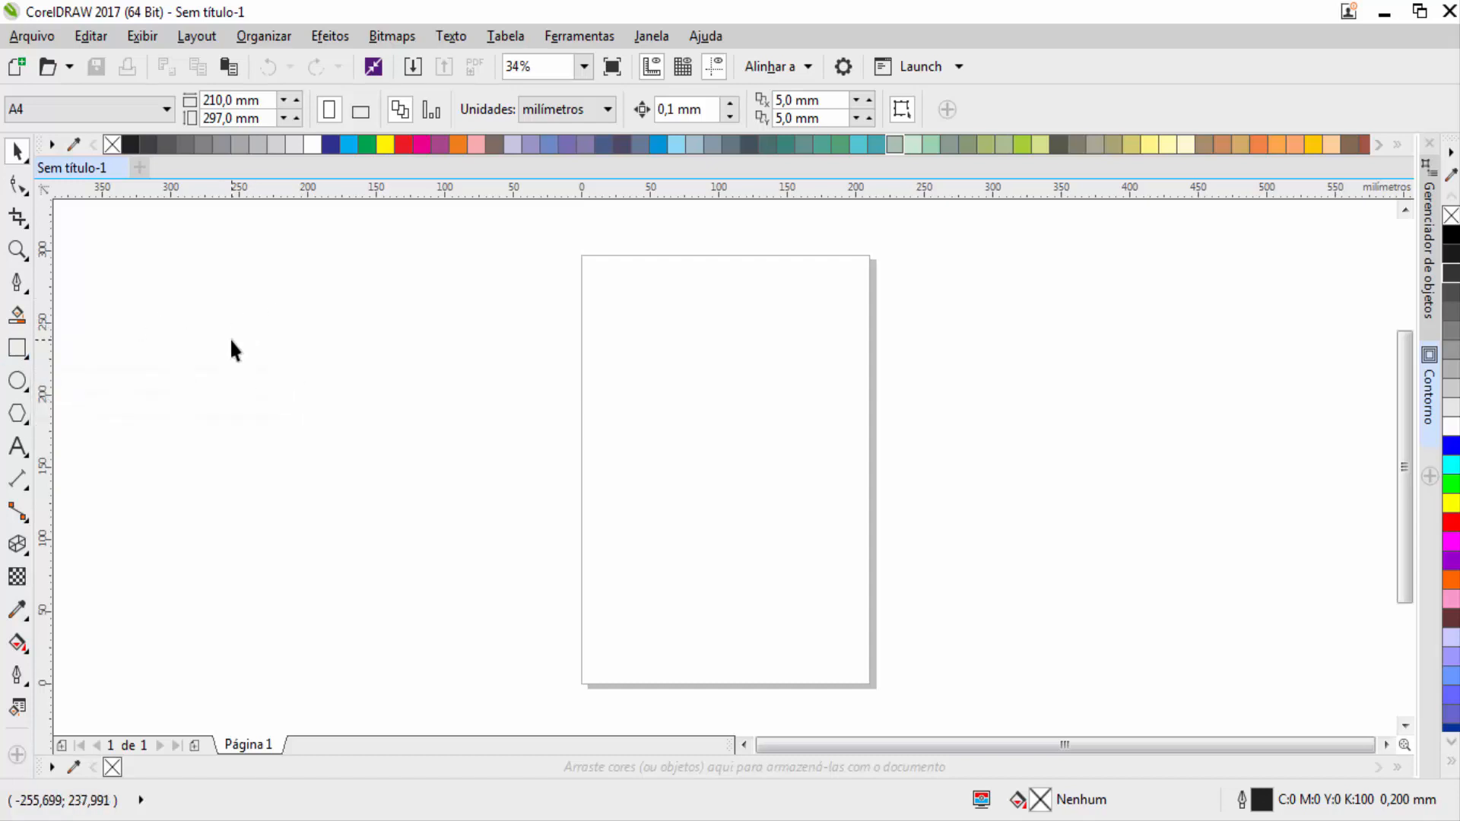
{"action": "left_click", "coordinate": [17, 350]}
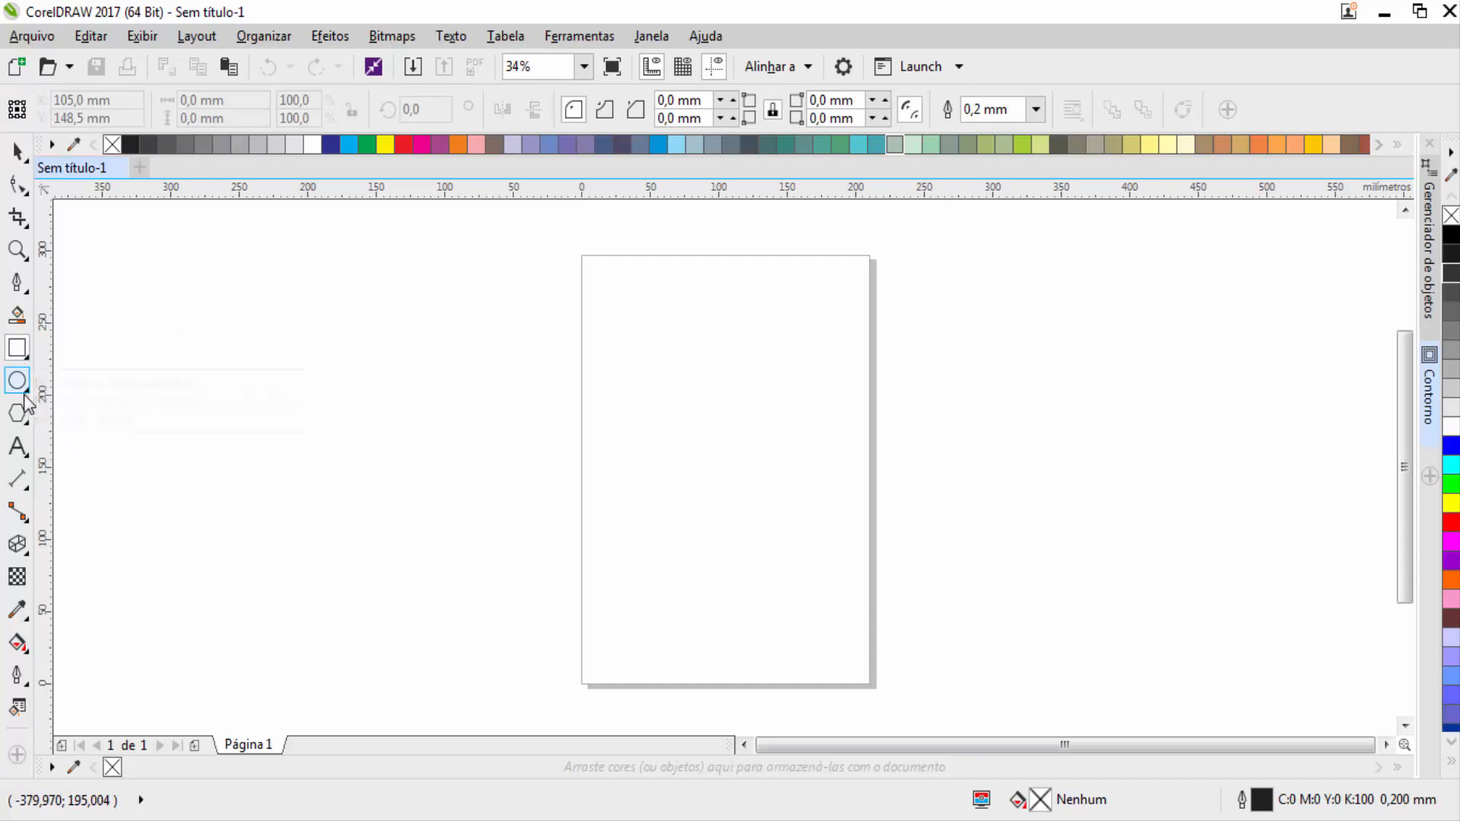
{"action": "left_click", "coordinate": [18, 381]}
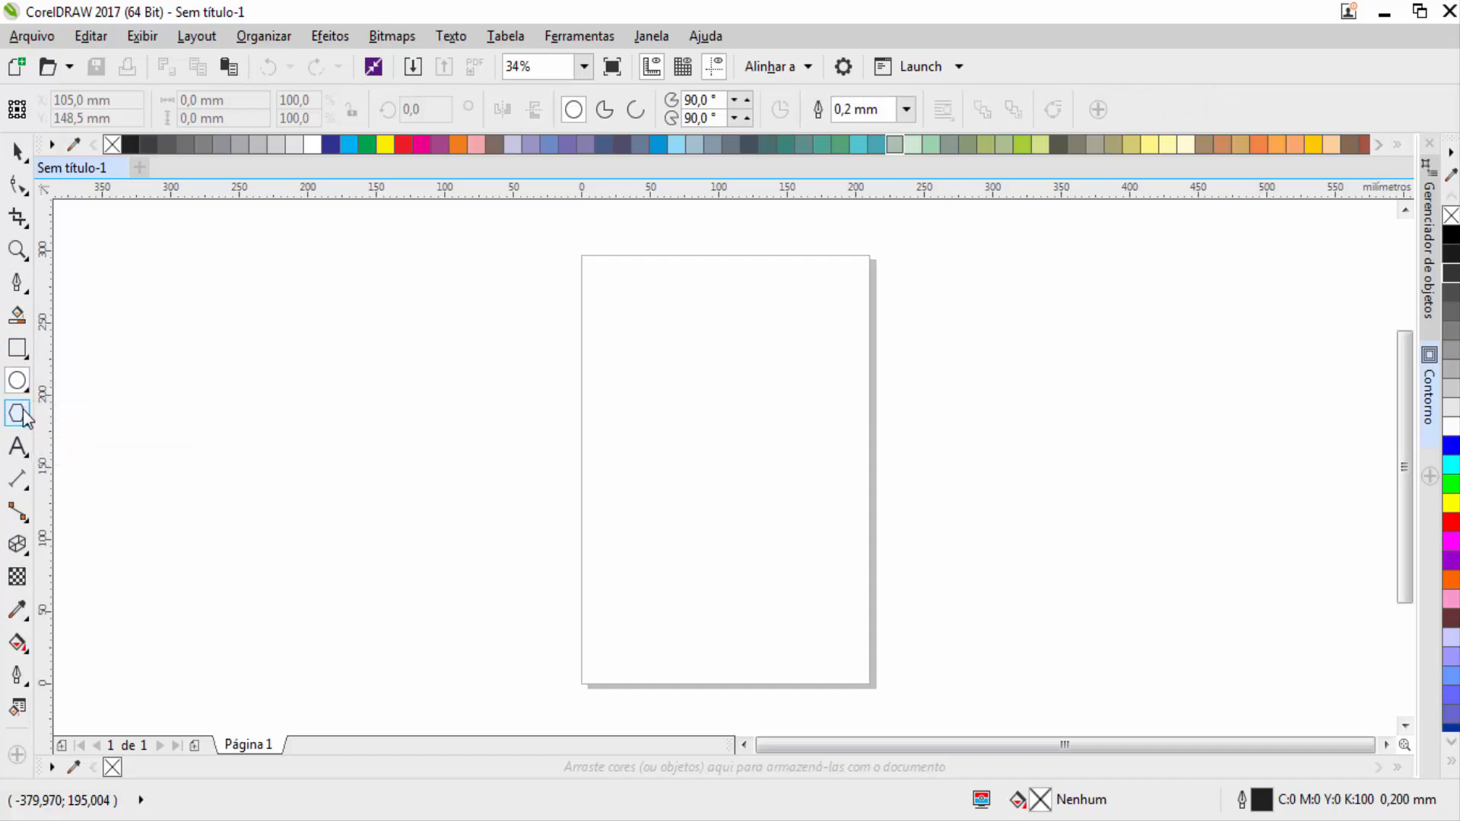
{"action": "left_click", "coordinate": [17, 412]}
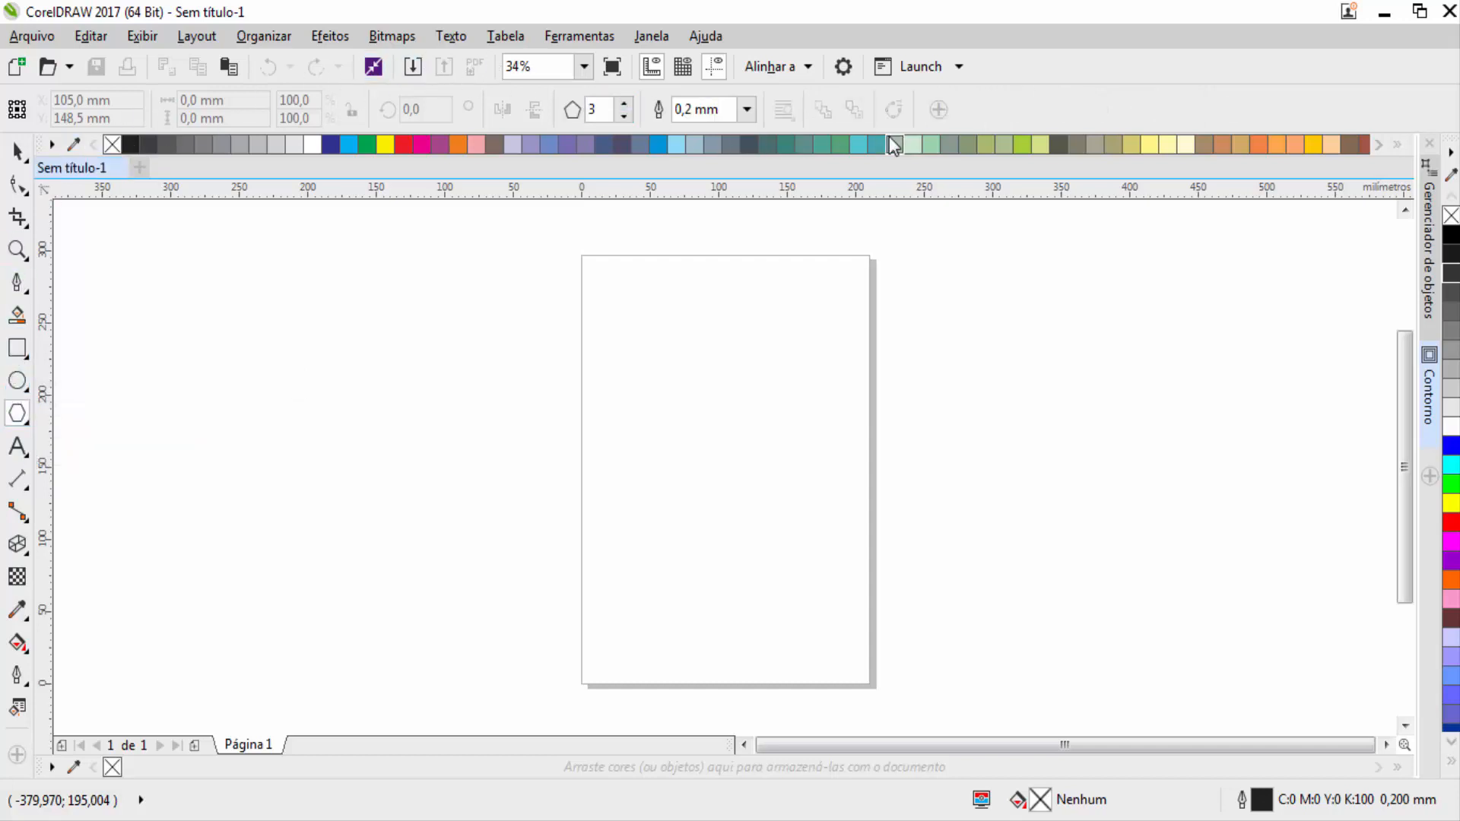
{"action": "left_click", "coordinate": [15, 351]}
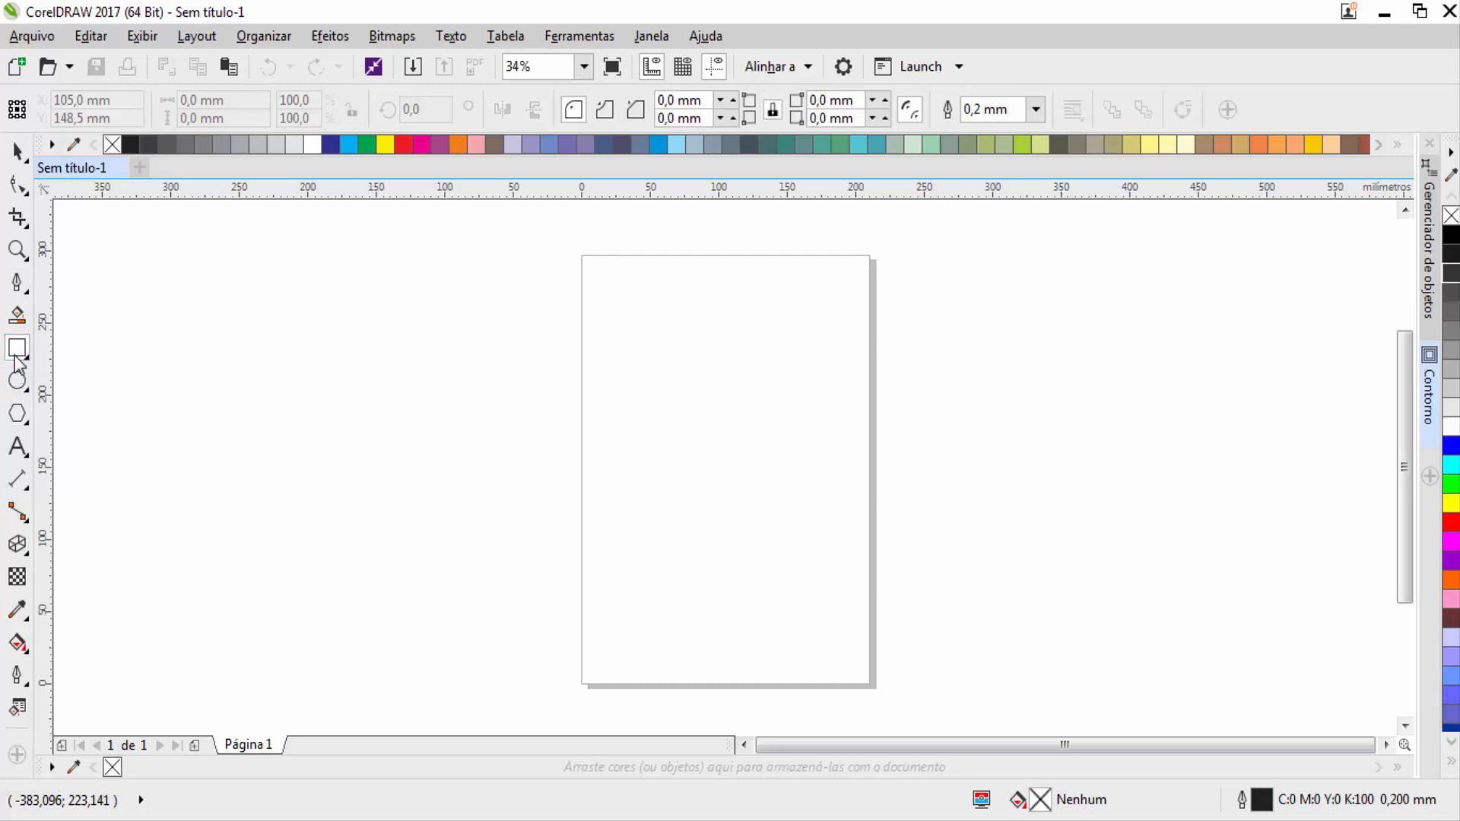
{"action": "left_click", "coordinate": [10, 320]}
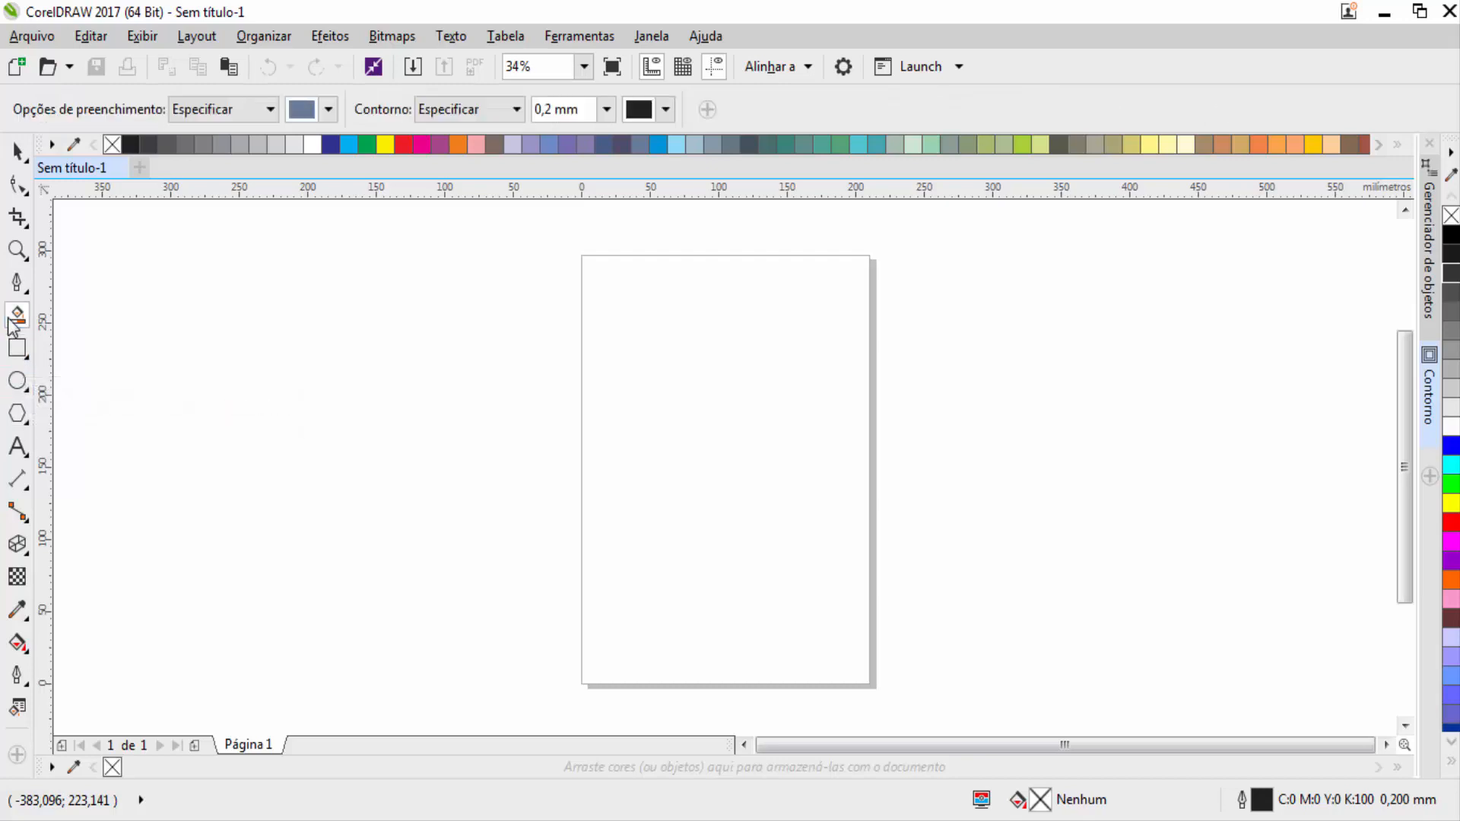
{"action": "double_click", "coordinate": [18, 293]}
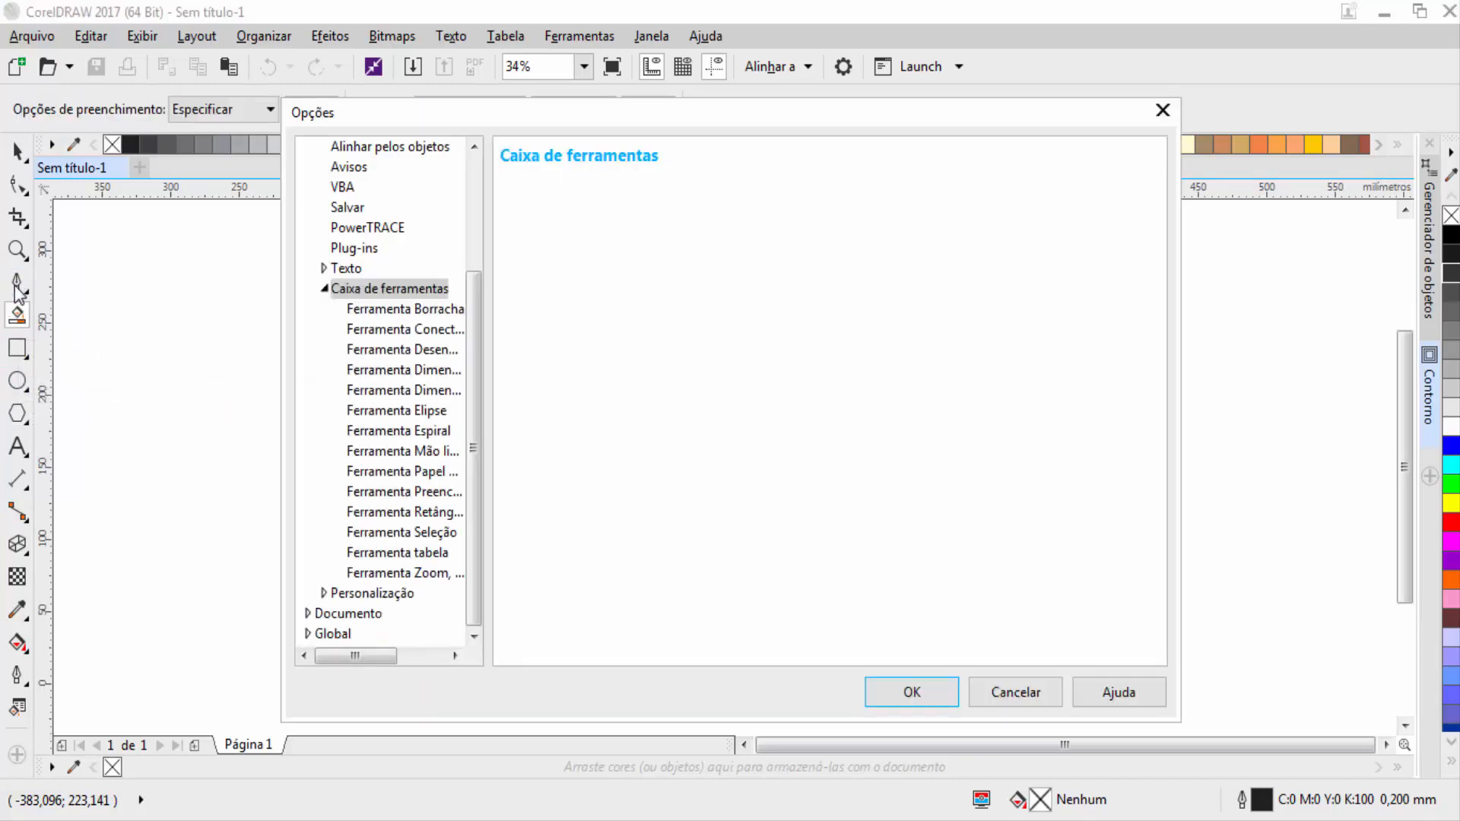
{"action": "left_click", "coordinate": [1016, 693]}
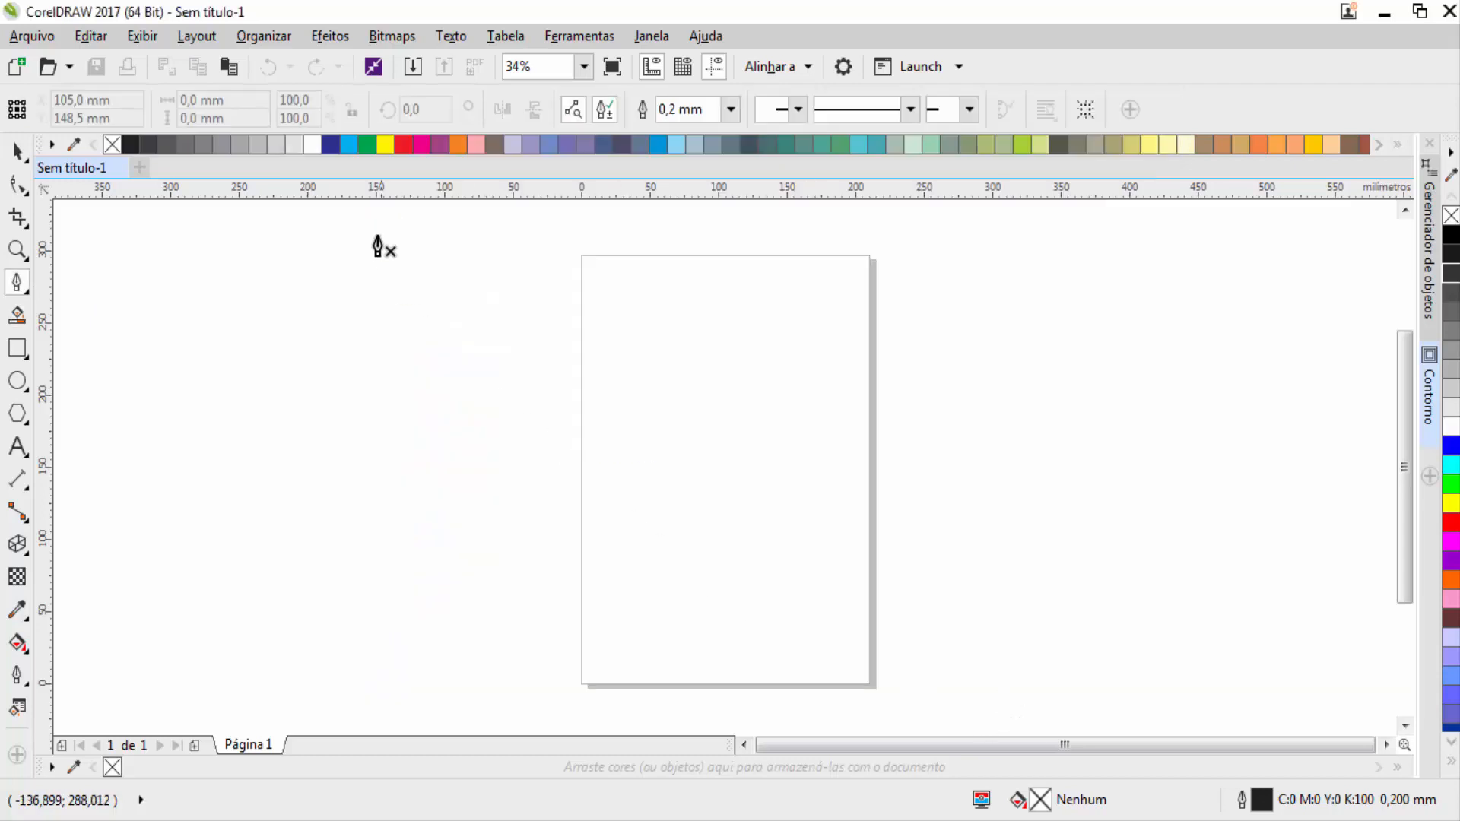
Draw a rectangle about 195 mm wide and 87 mm high beside the page with the Rectangle tool
{"action": "left_click", "coordinate": [17, 348]}
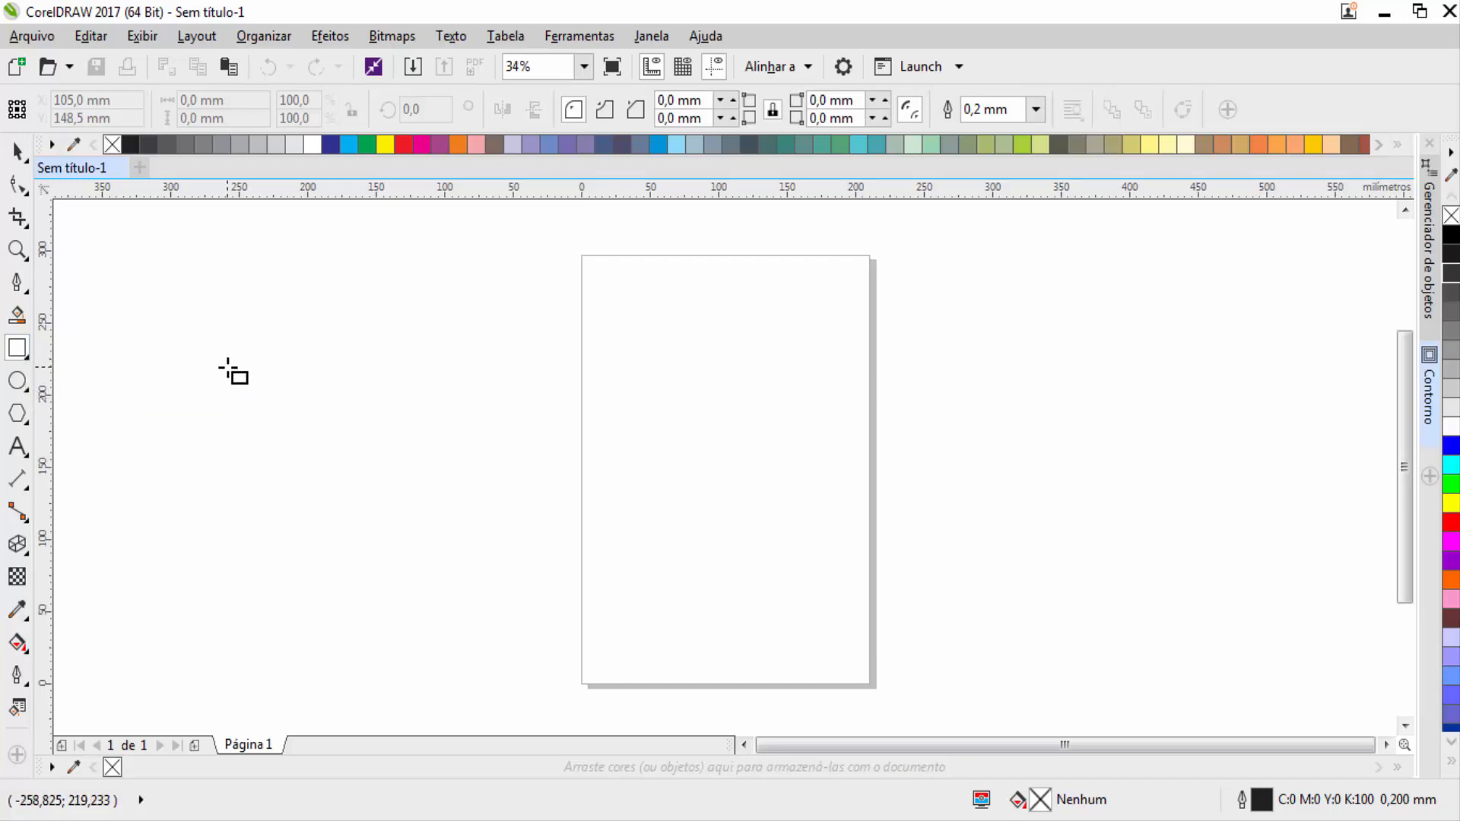
{"action": "left_click_drag", "start_coordinate": [205, 354], "coordinate": [474, 479]}
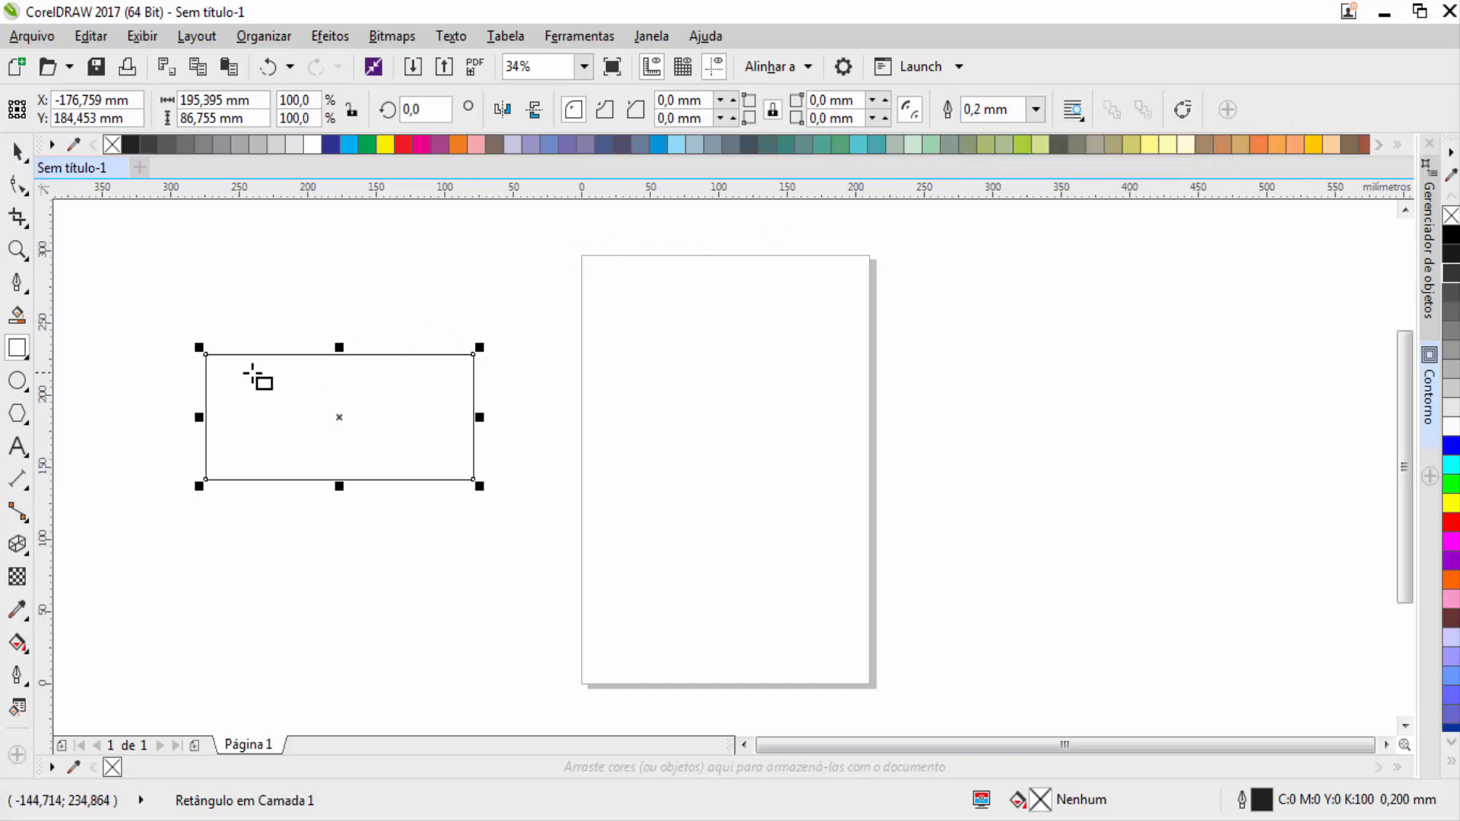
{"action": "scroll", "coordinate": [198, 374], "scroll_direction": "up", "scroll_amount": 2}
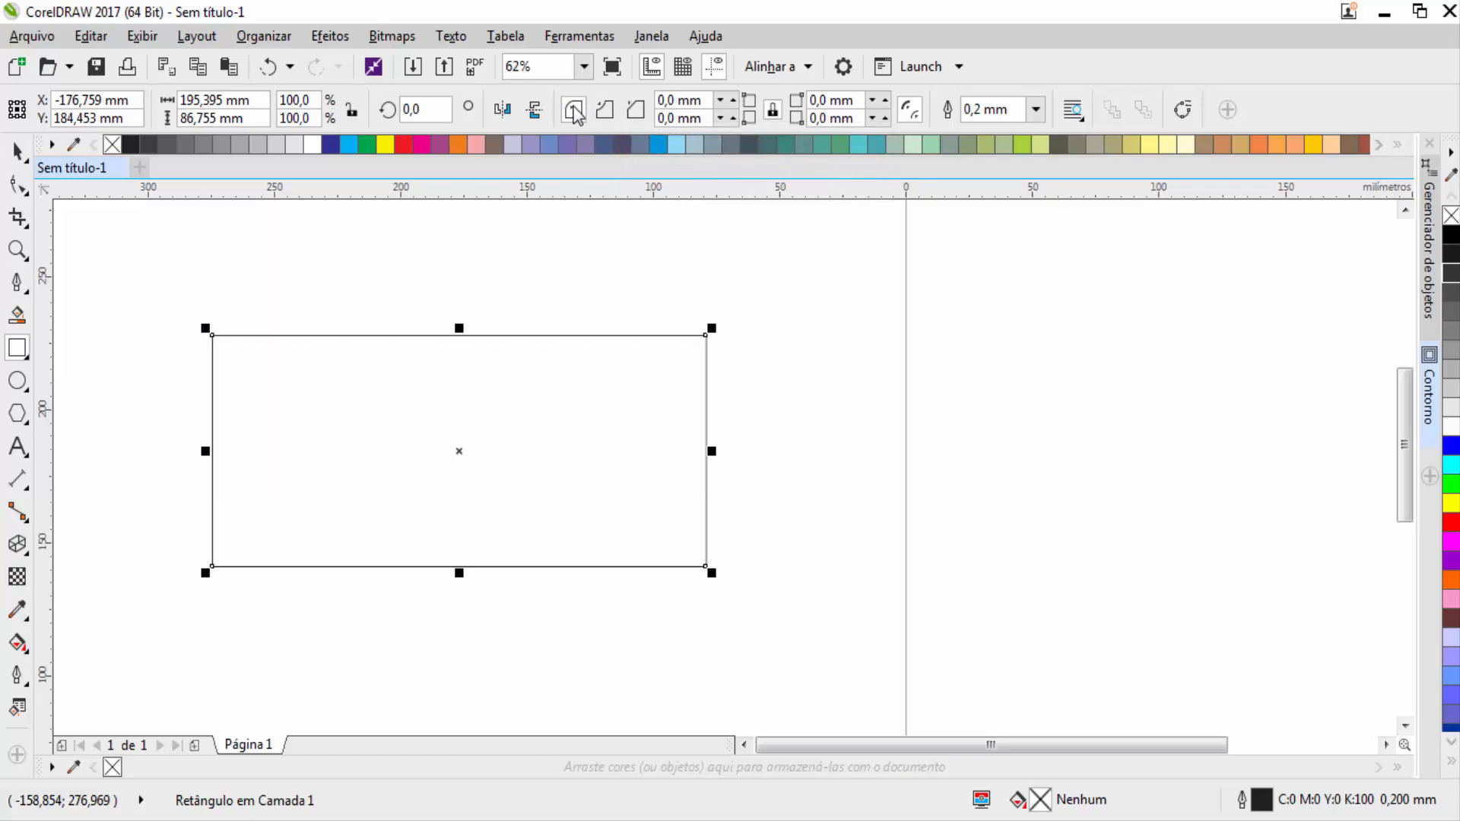
Round all four corners of the rectangle to a 5.0 mm radius using the round corner style
{"action": "left_click", "coordinate": [634, 111]}
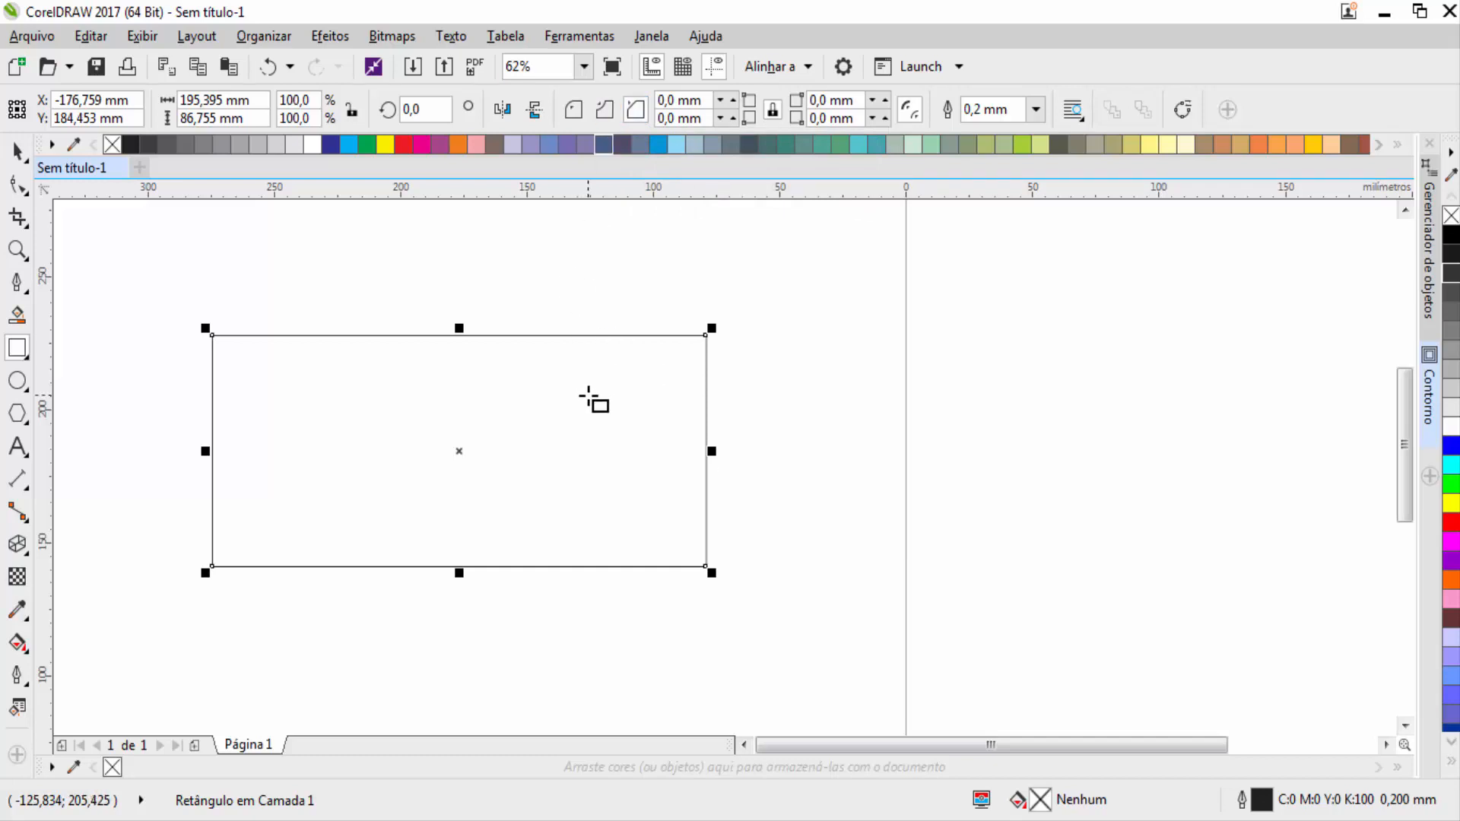
{"action": "left_click", "coordinate": [573, 112]}
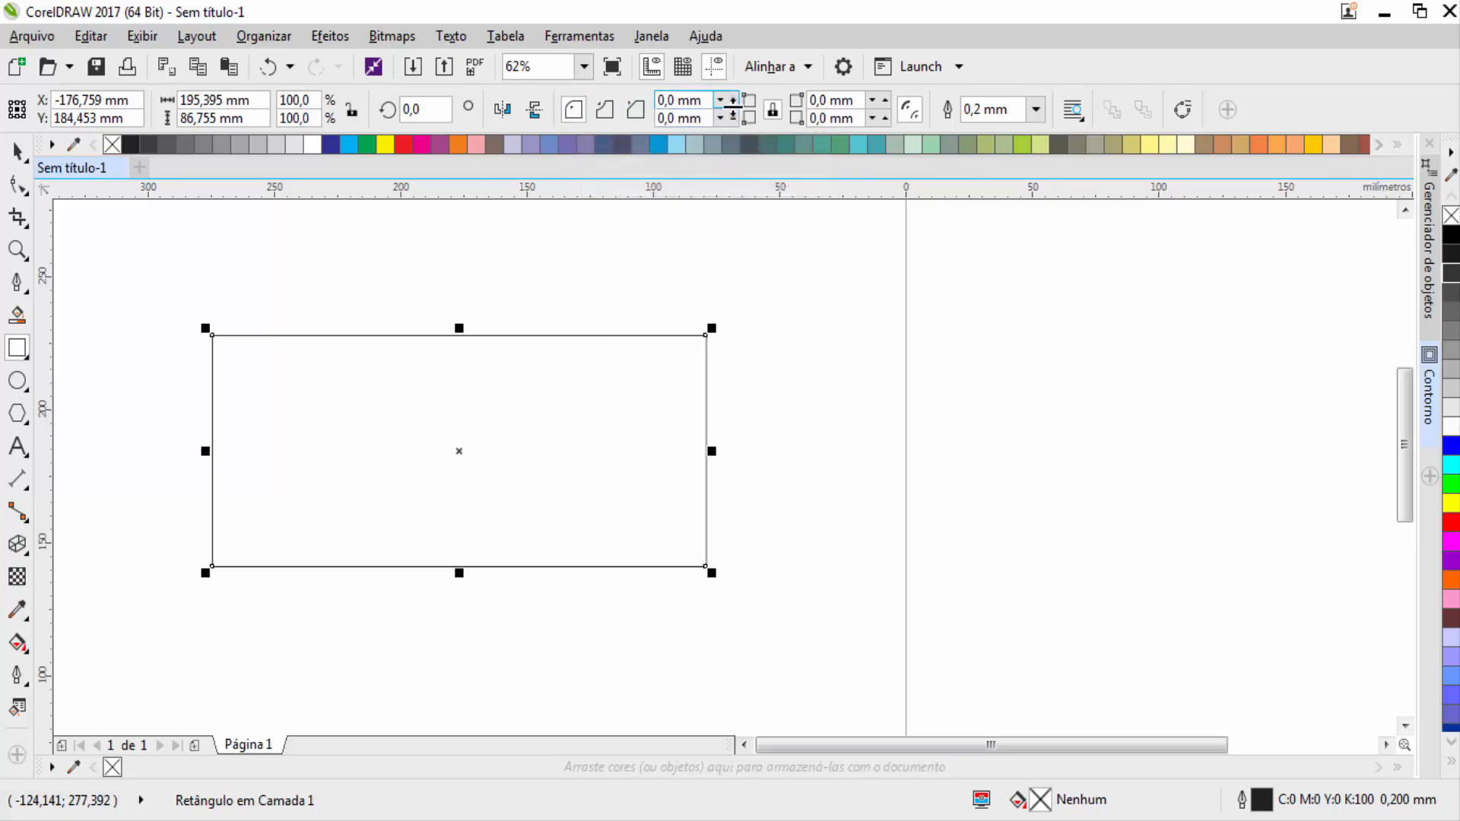
{"action": "left_click", "coordinate": [733, 100]}
{"action": "left_click", "coordinate": [732, 100]}
{"action": "left_click", "coordinate": [733, 100]}
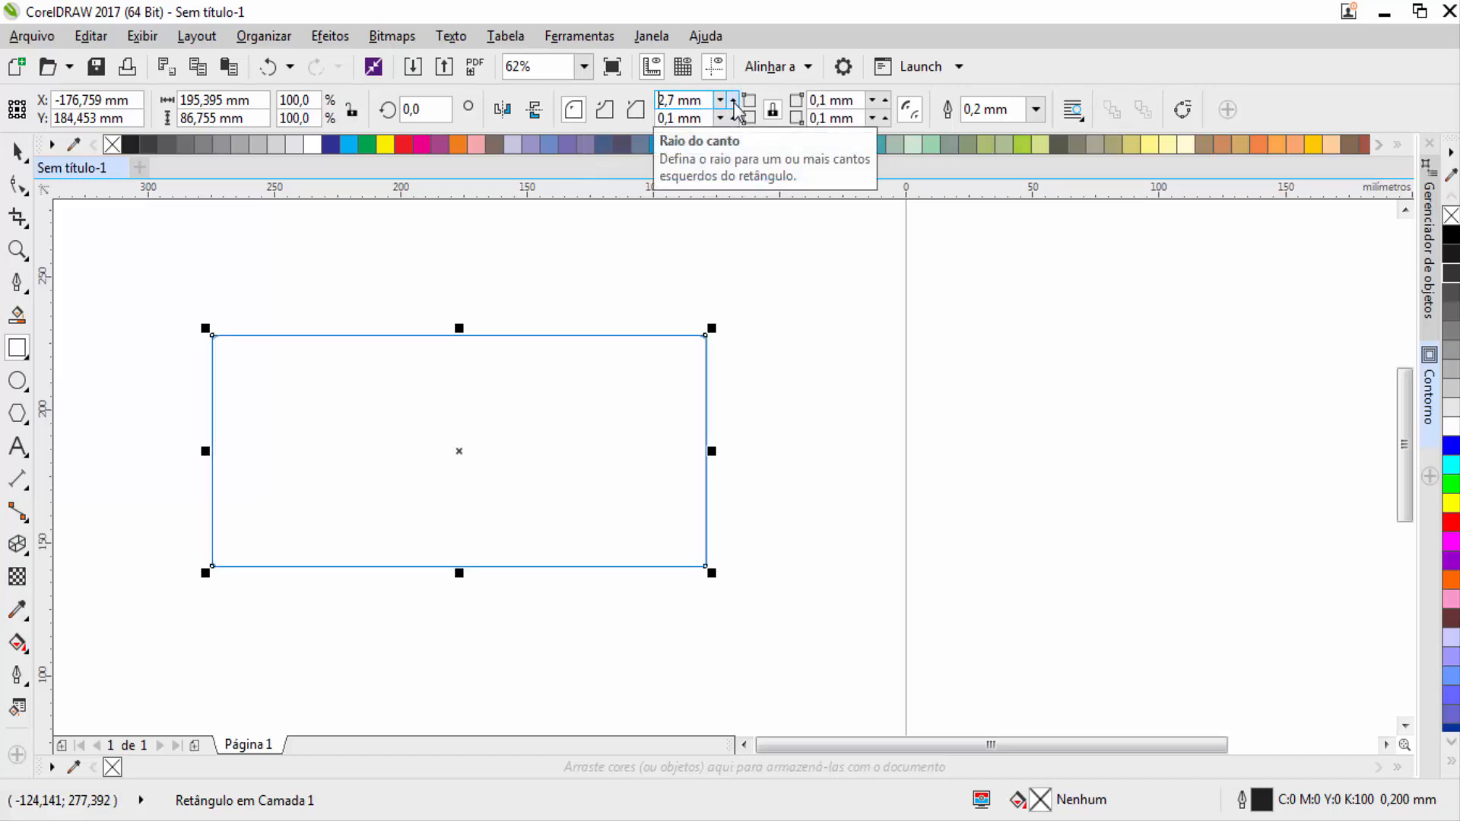
{"action": "left_click", "coordinate": [733, 100]}
{"action": "left_click", "coordinate": [732, 100]}
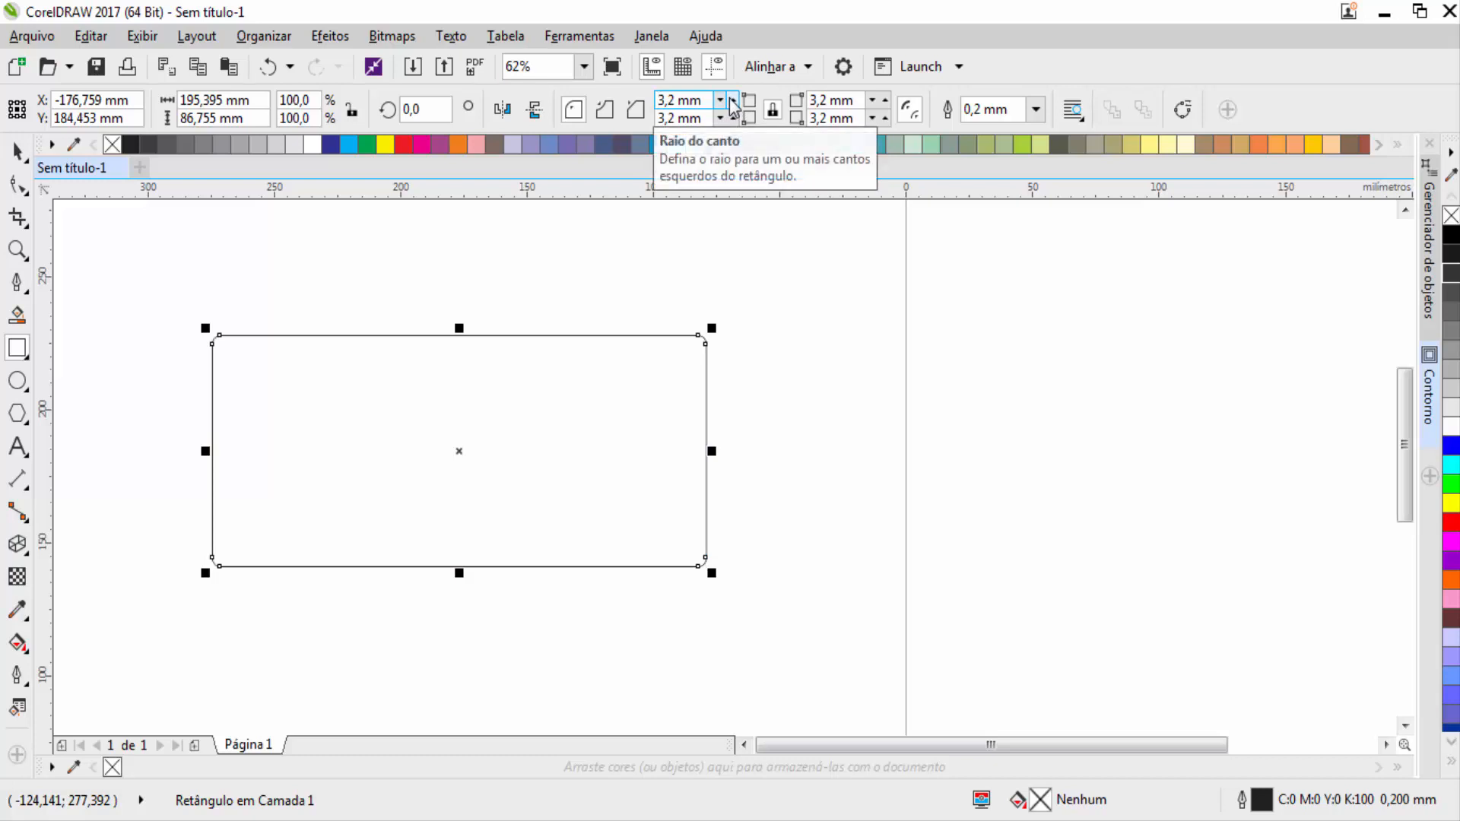
{"action": "left_click", "coordinate": [733, 100]}
{"action": "left_click", "coordinate": [733, 101]}
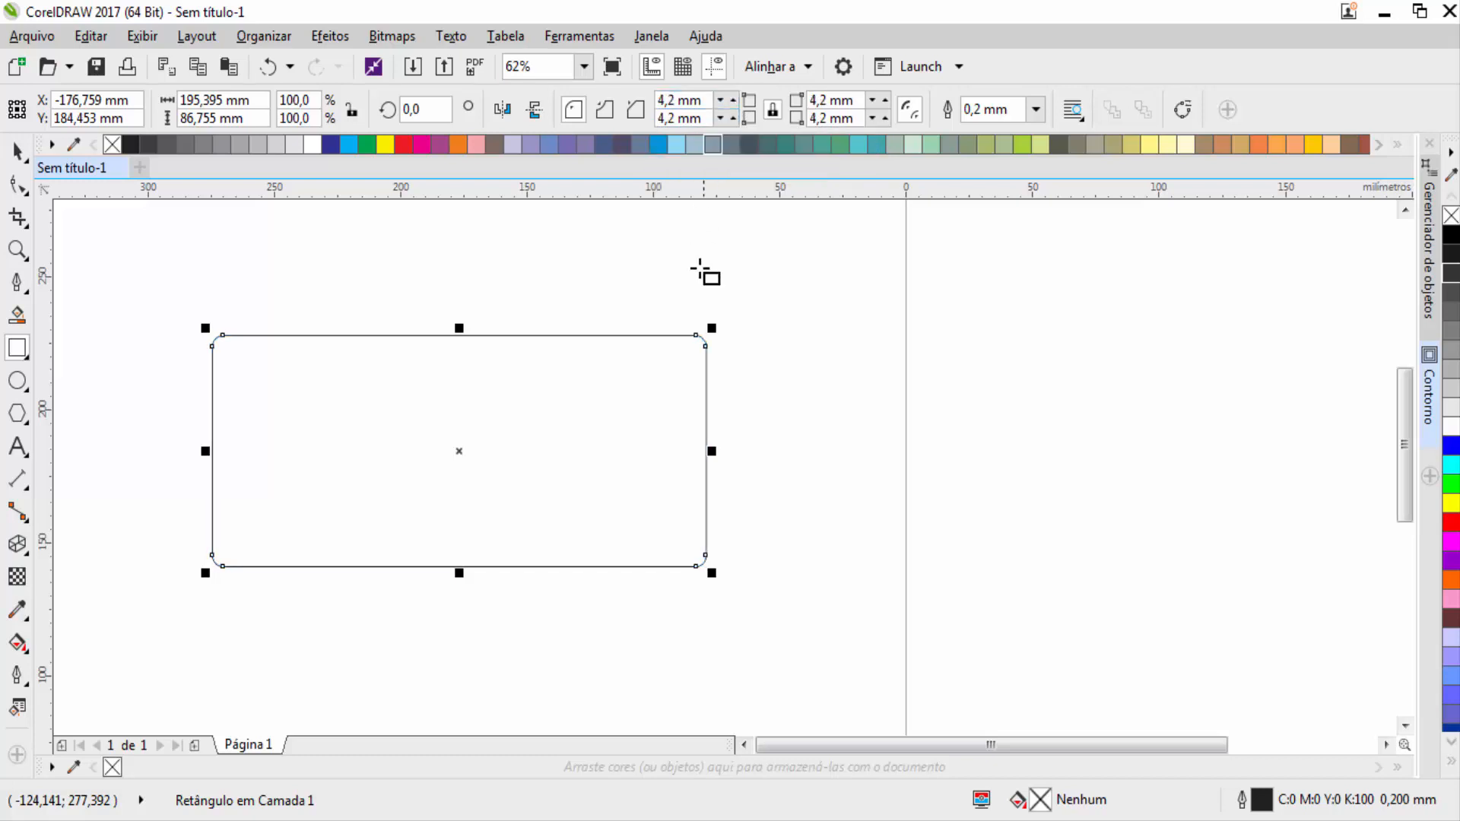
{"action": "scroll", "coordinate": [707, 344], "scroll_direction": "up", "scroll_amount": 2}
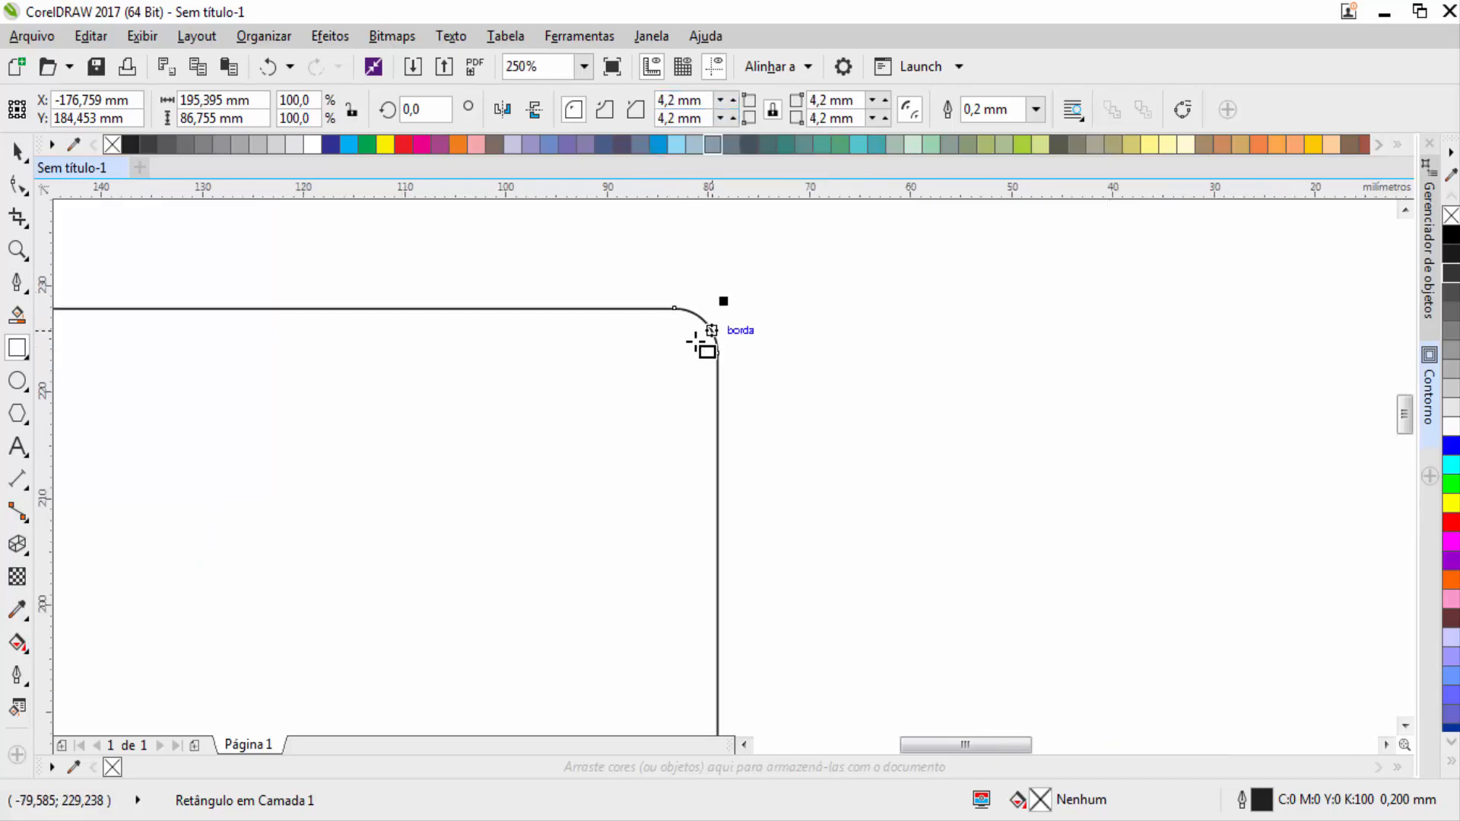
{"action": "scroll", "coordinate": [700, 275], "scroll_direction": "down", "scroll_amount": 2}
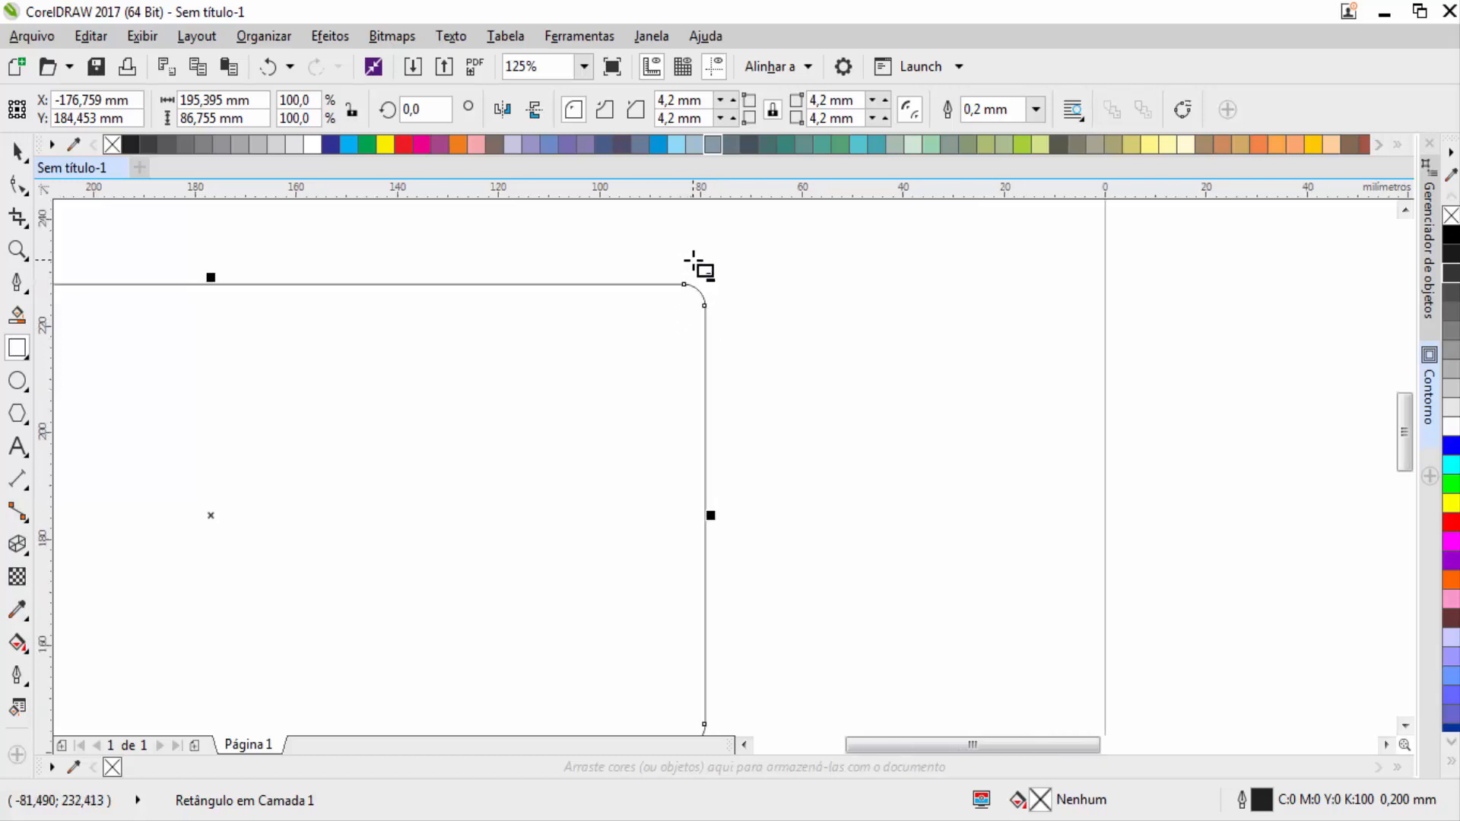
{"action": "left_click", "coordinate": [733, 120]}
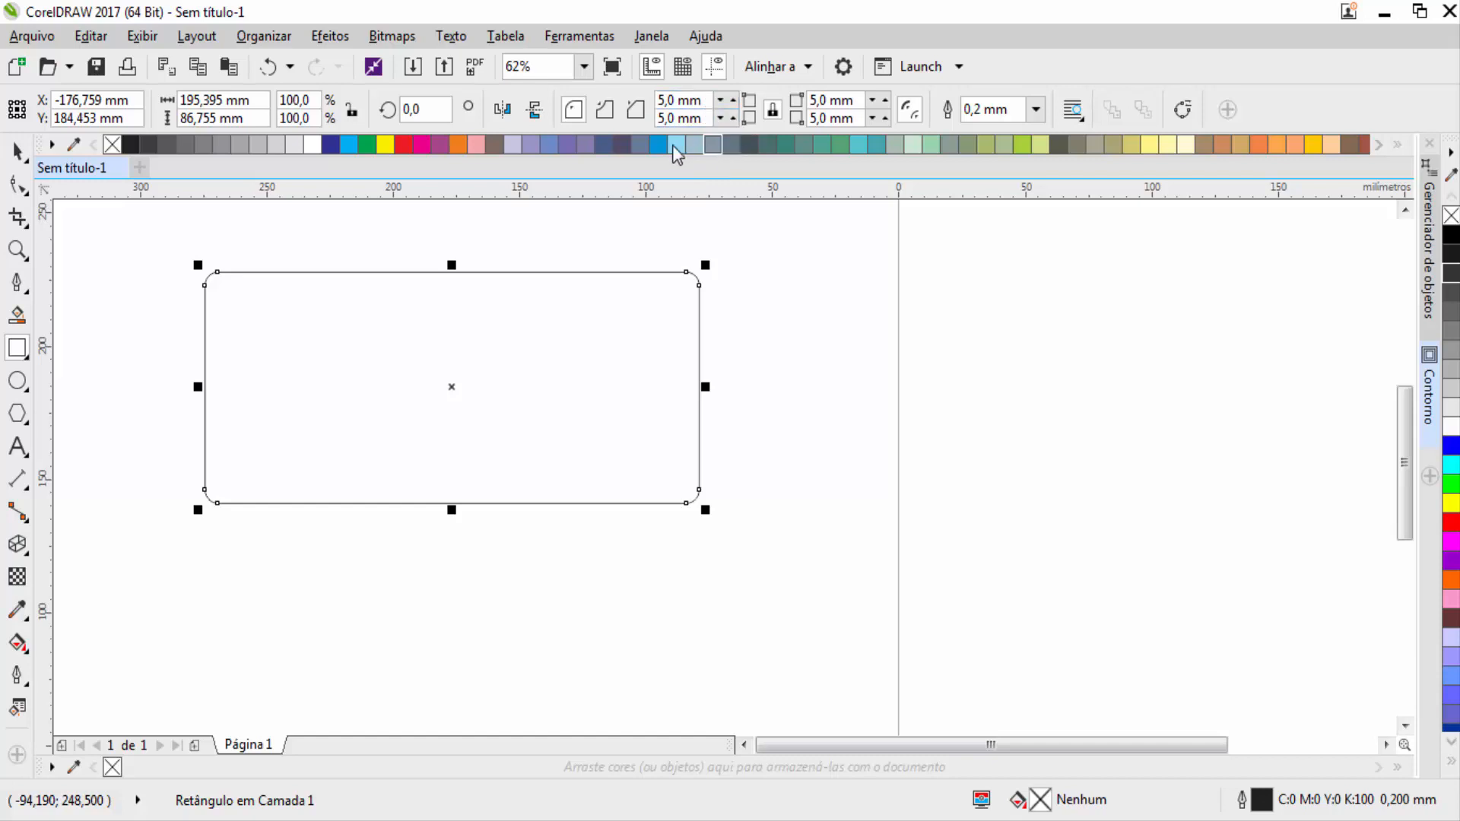
Try the scalloped and chamfered corner styles on the rectangle, ending on the round style
{"action": "left_click", "coordinate": [615, 110]}
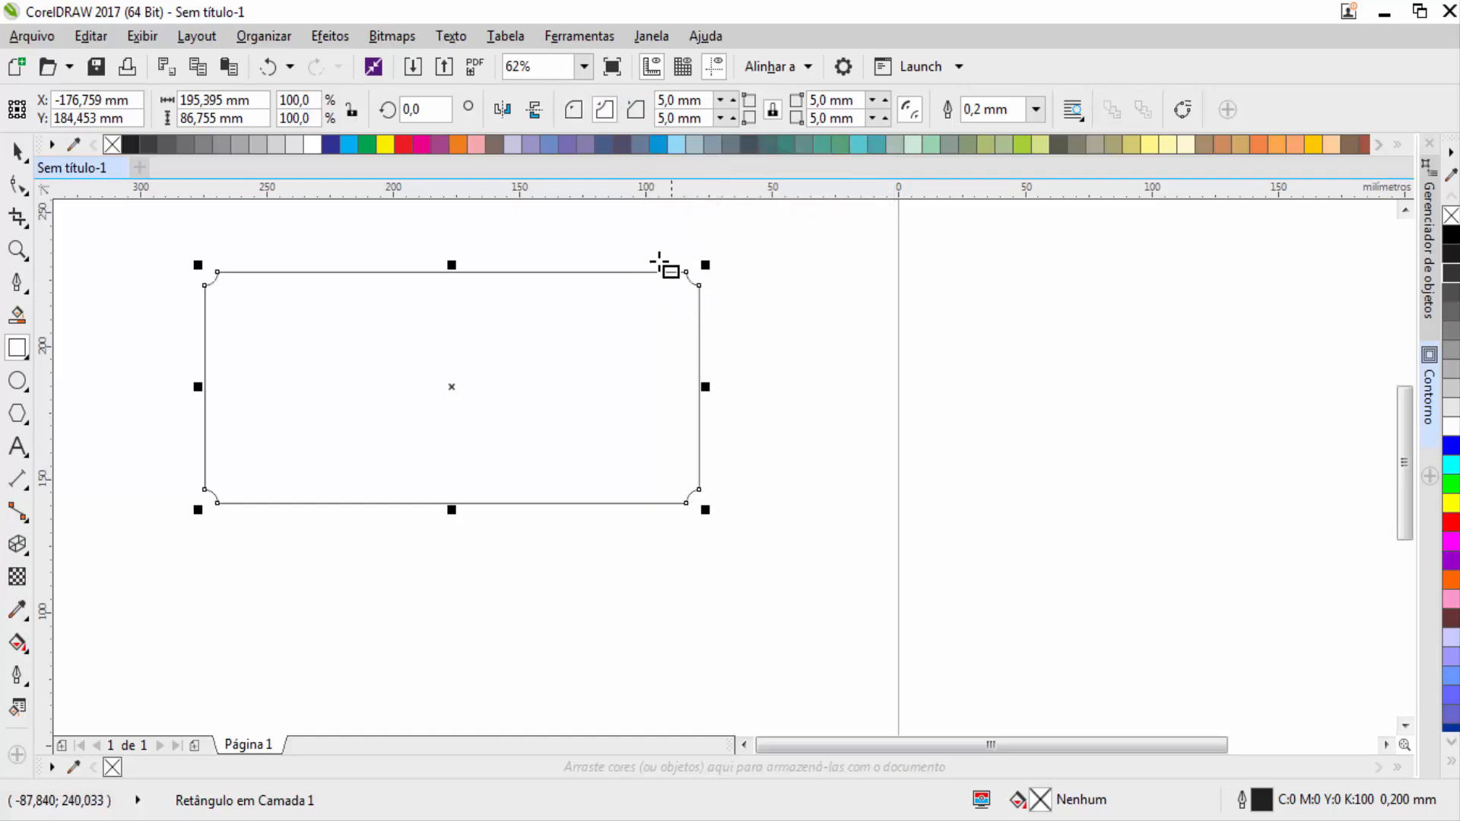
{"action": "left_click", "coordinate": [636, 117]}
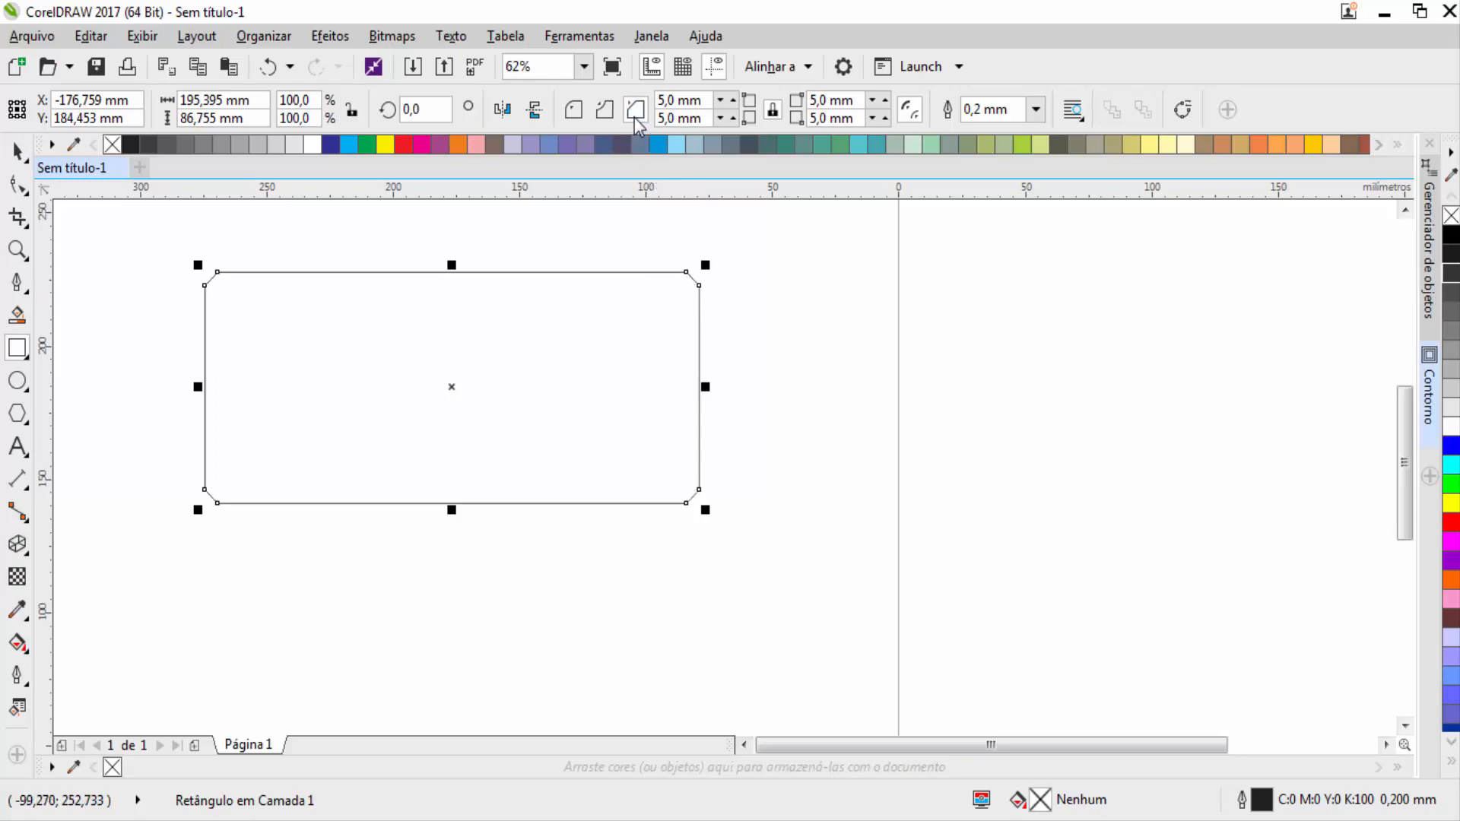
{"action": "scroll", "coordinate": [688, 276], "scroll_direction": "up", "scroll_amount": 3}
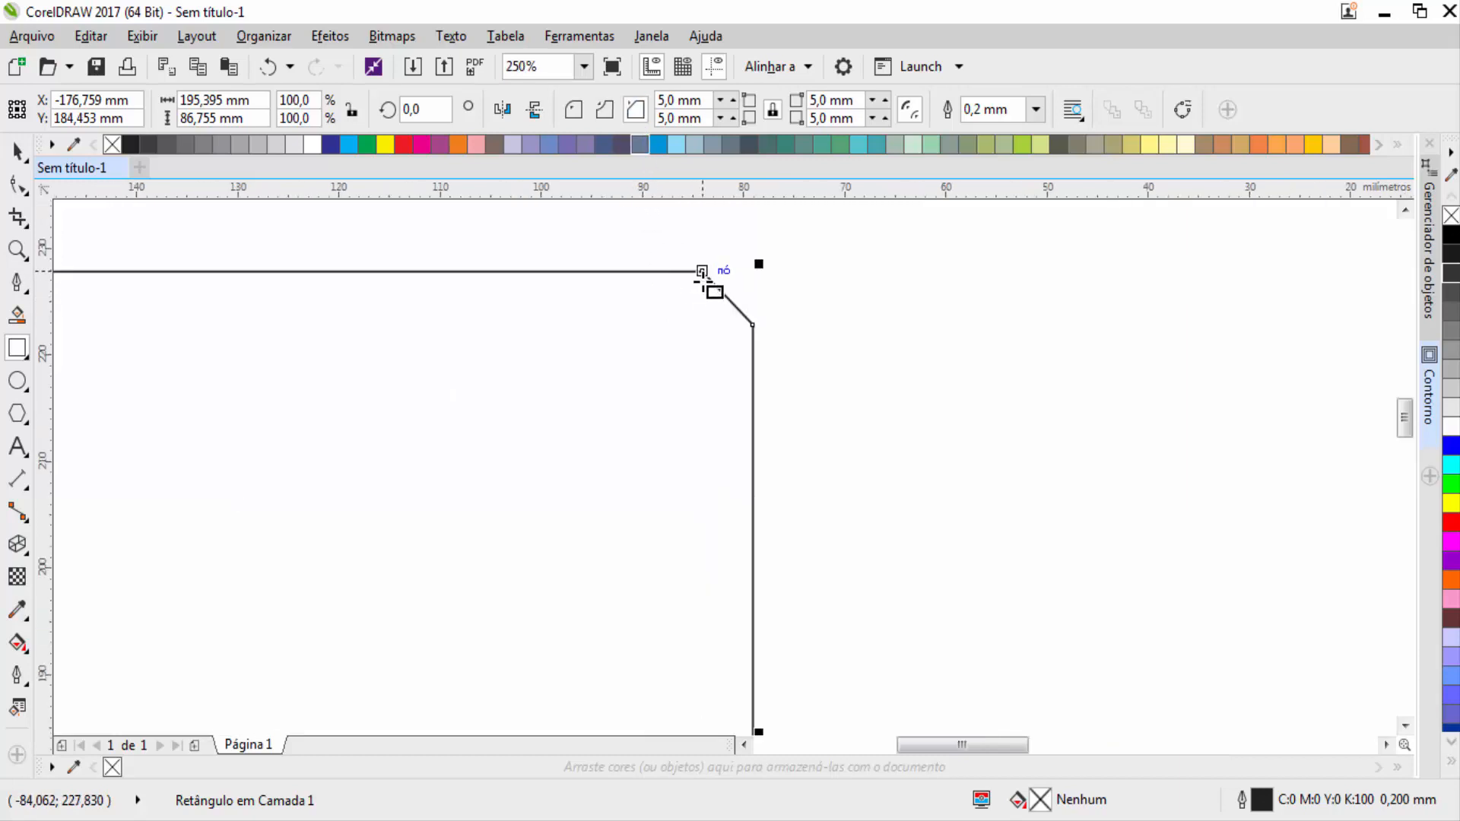
{"action": "scroll", "coordinate": [701, 280], "scroll_direction": "down", "scroll_amount": 3}
{"action": "left_click", "coordinate": [572, 112]}
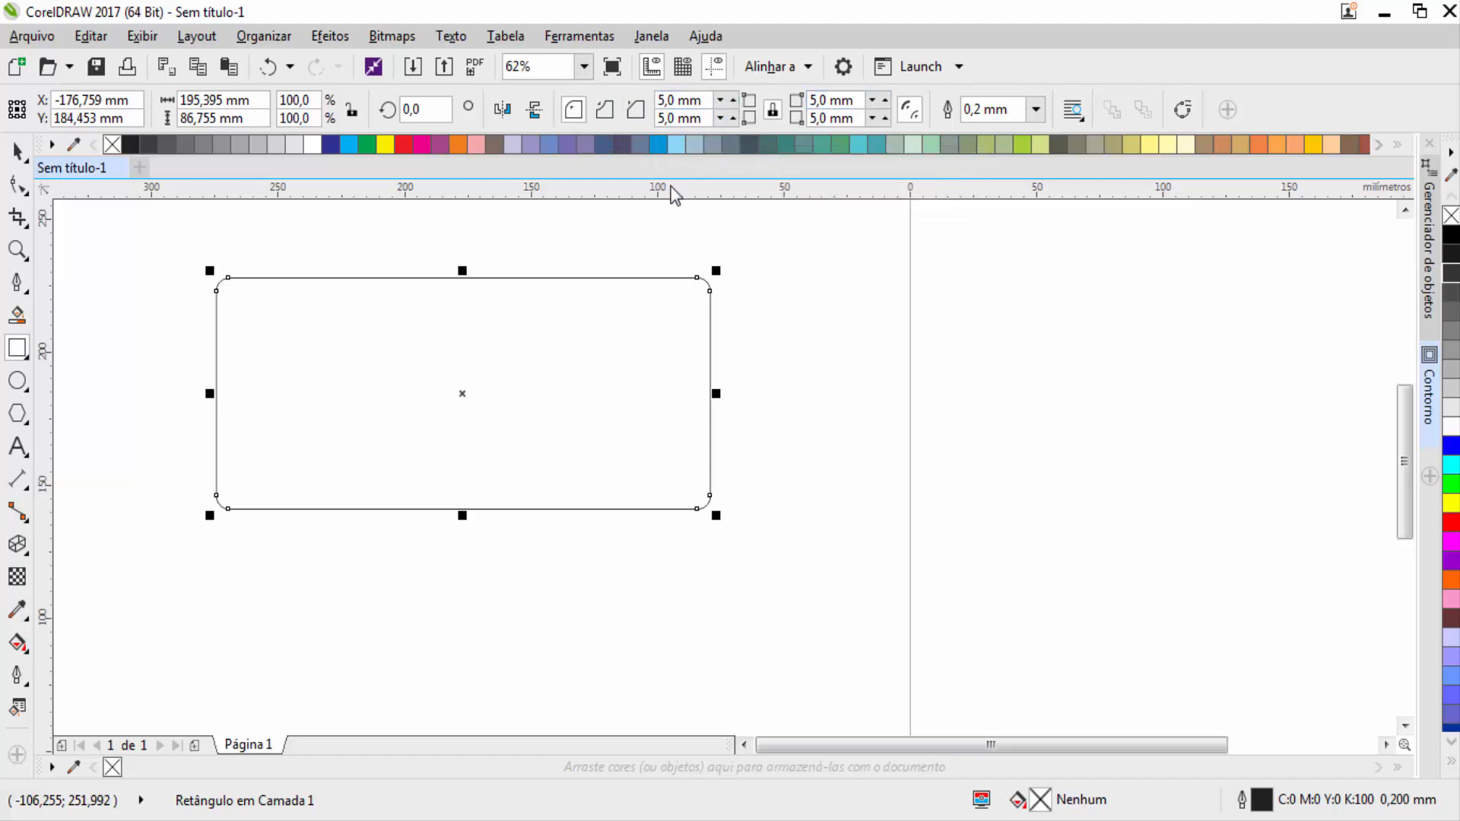
Move the rounded rectangle horizontally toward the page edge and delete it
{"action": "left_click", "coordinate": [17, 151]}
{"action": "left_click_drag", "start_coordinate": [272, 364], "coordinate": [471, 366]}
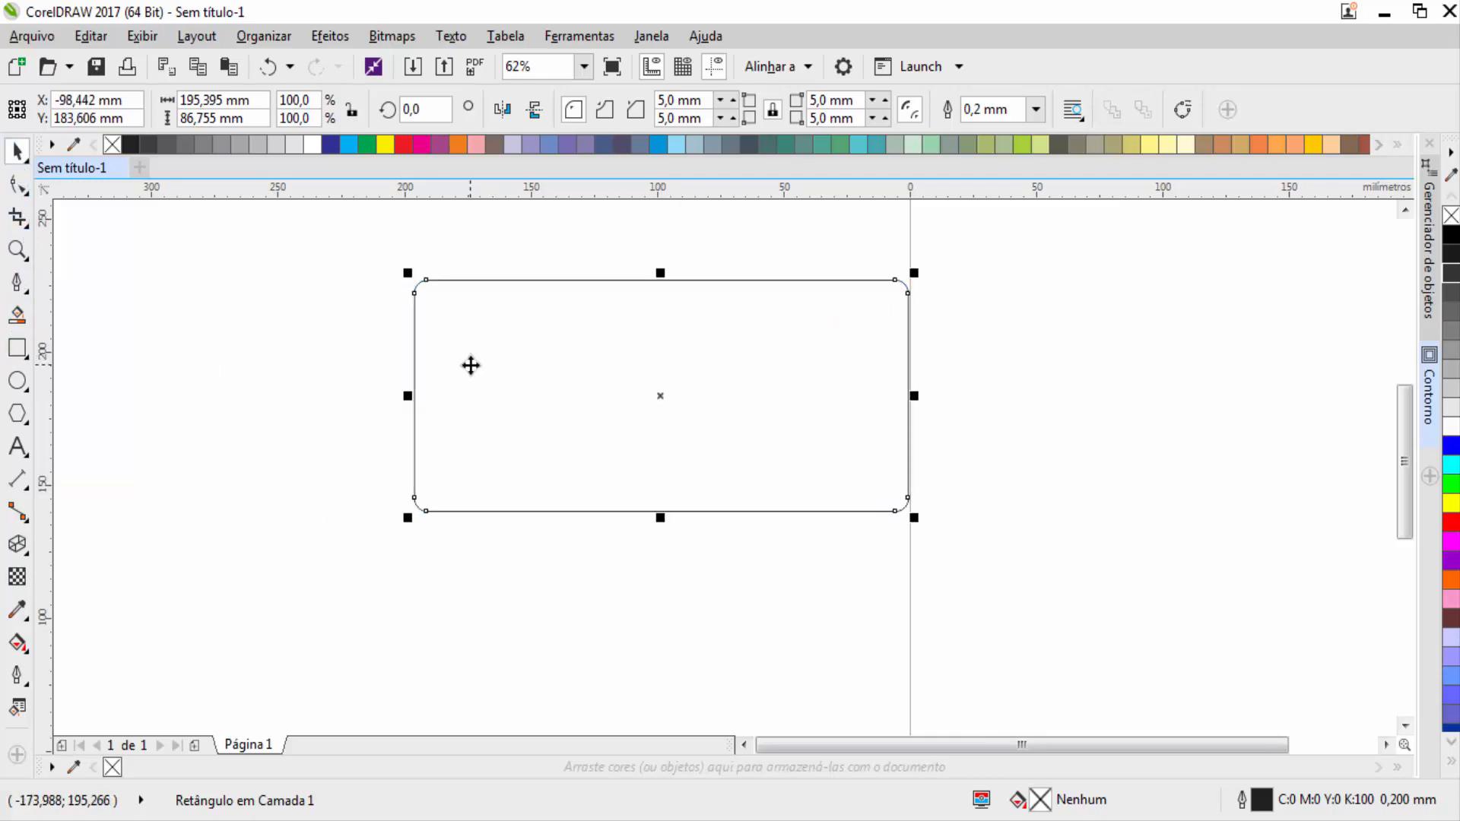
{"action": "key", "text": "Delete"}
Draw a new rectangle about 130 mm wide and 55 mm high beside the page and deselect it
{"action": "left_click", "coordinate": [17, 348]}
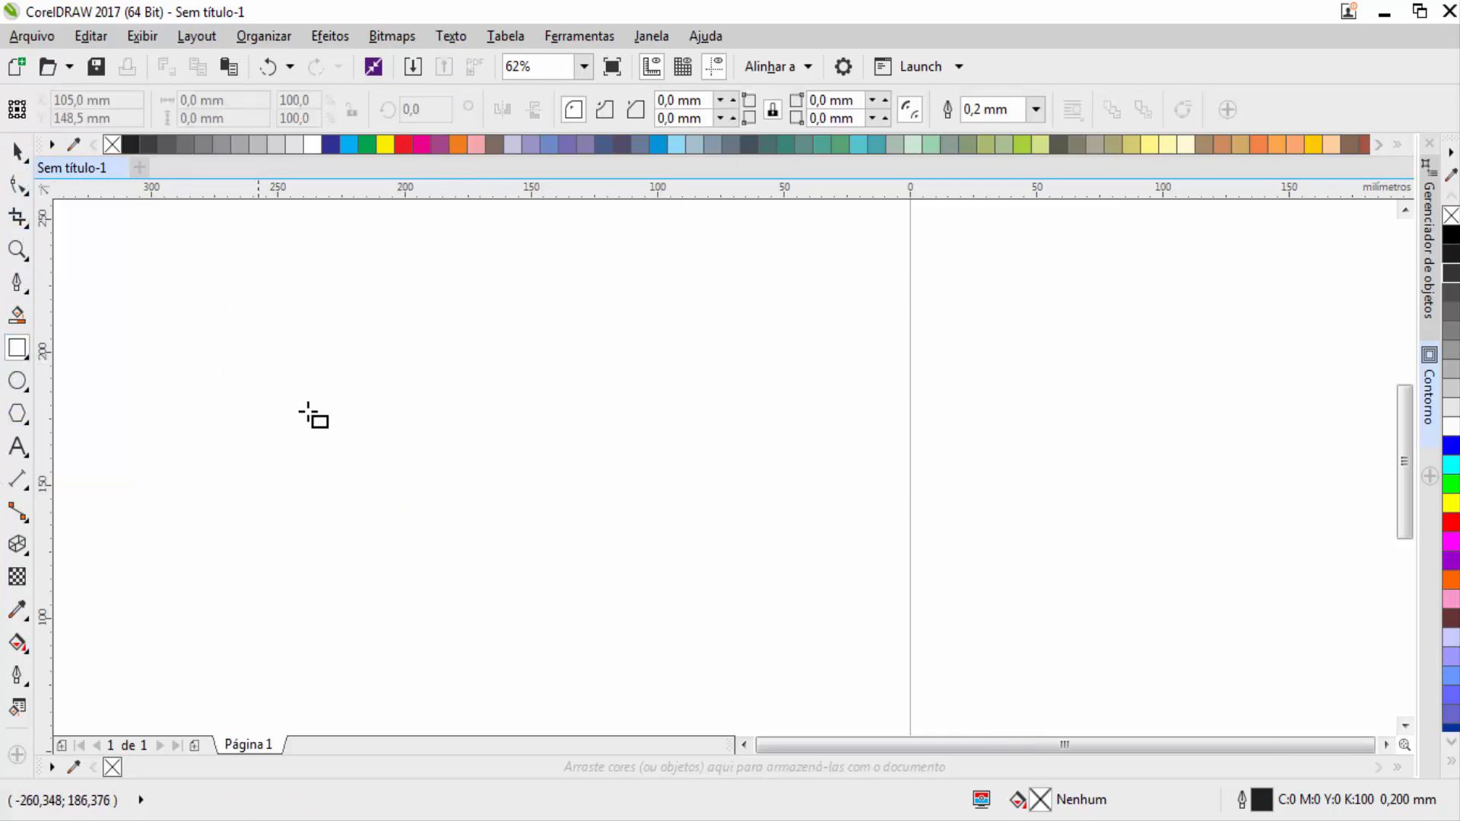
{"action": "left_click_drag", "start_coordinate": [257, 389], "coordinate": [587, 538]}
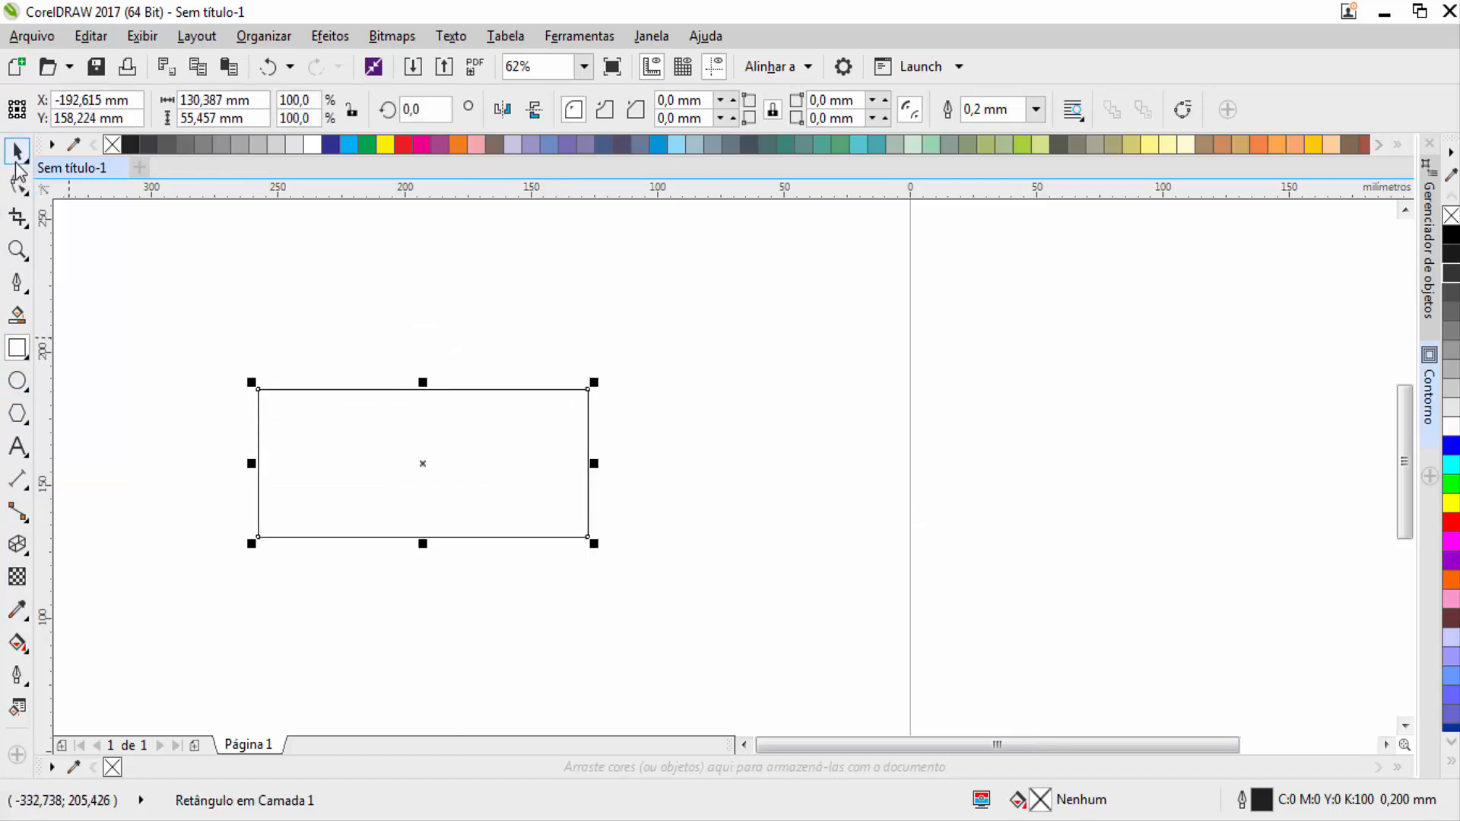
{"action": "left_click", "coordinate": [16, 159]}
{"action": "left_click", "coordinate": [285, 299]}
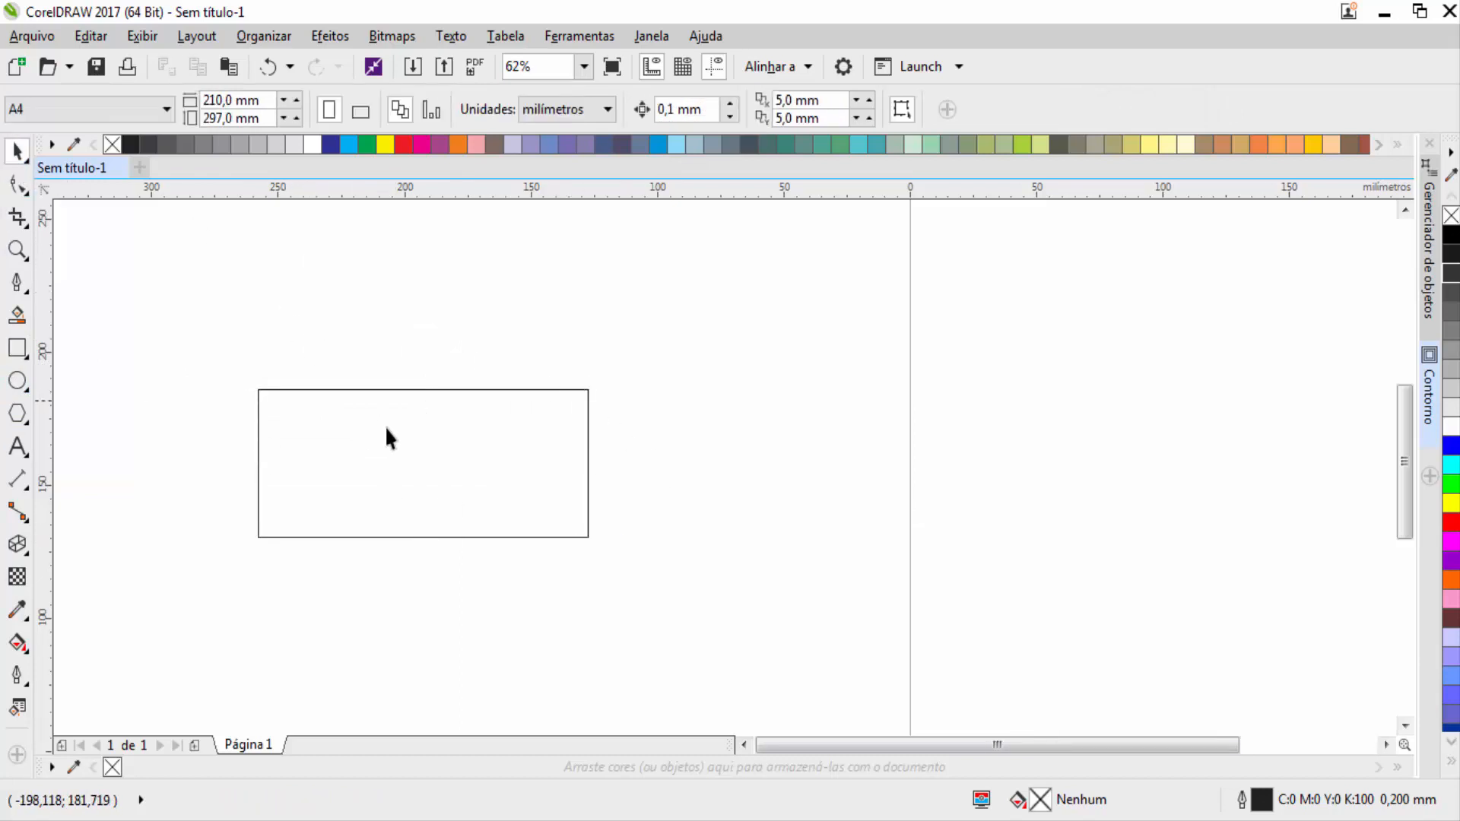
Round the rectangle's corners to a radius of about 11.1 mm by pulling its upper-left corner node with the Shape tool
{"action": "left_click", "coordinate": [25, 190]}
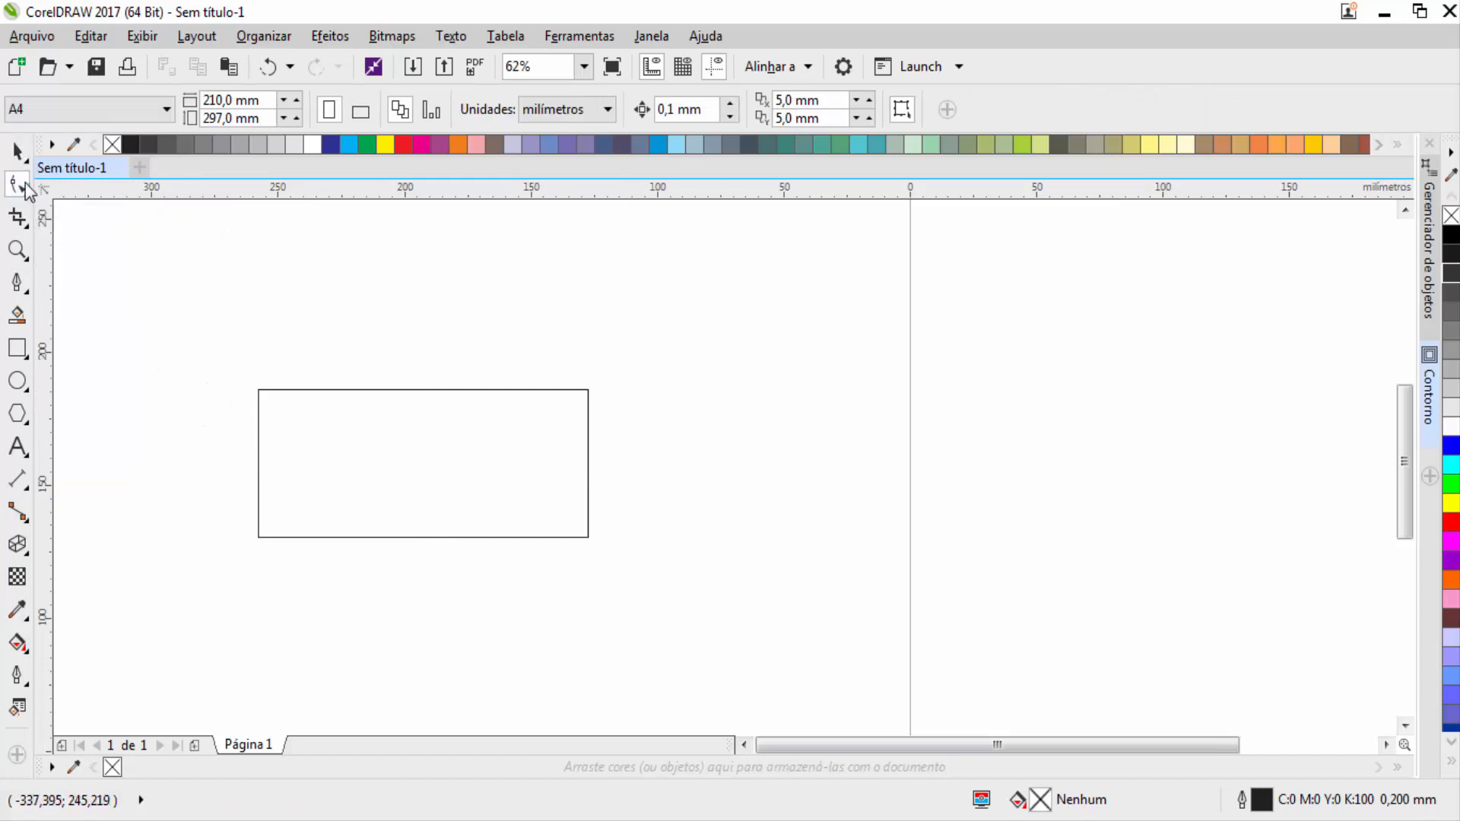
{"action": "left_click", "coordinate": [310, 415]}
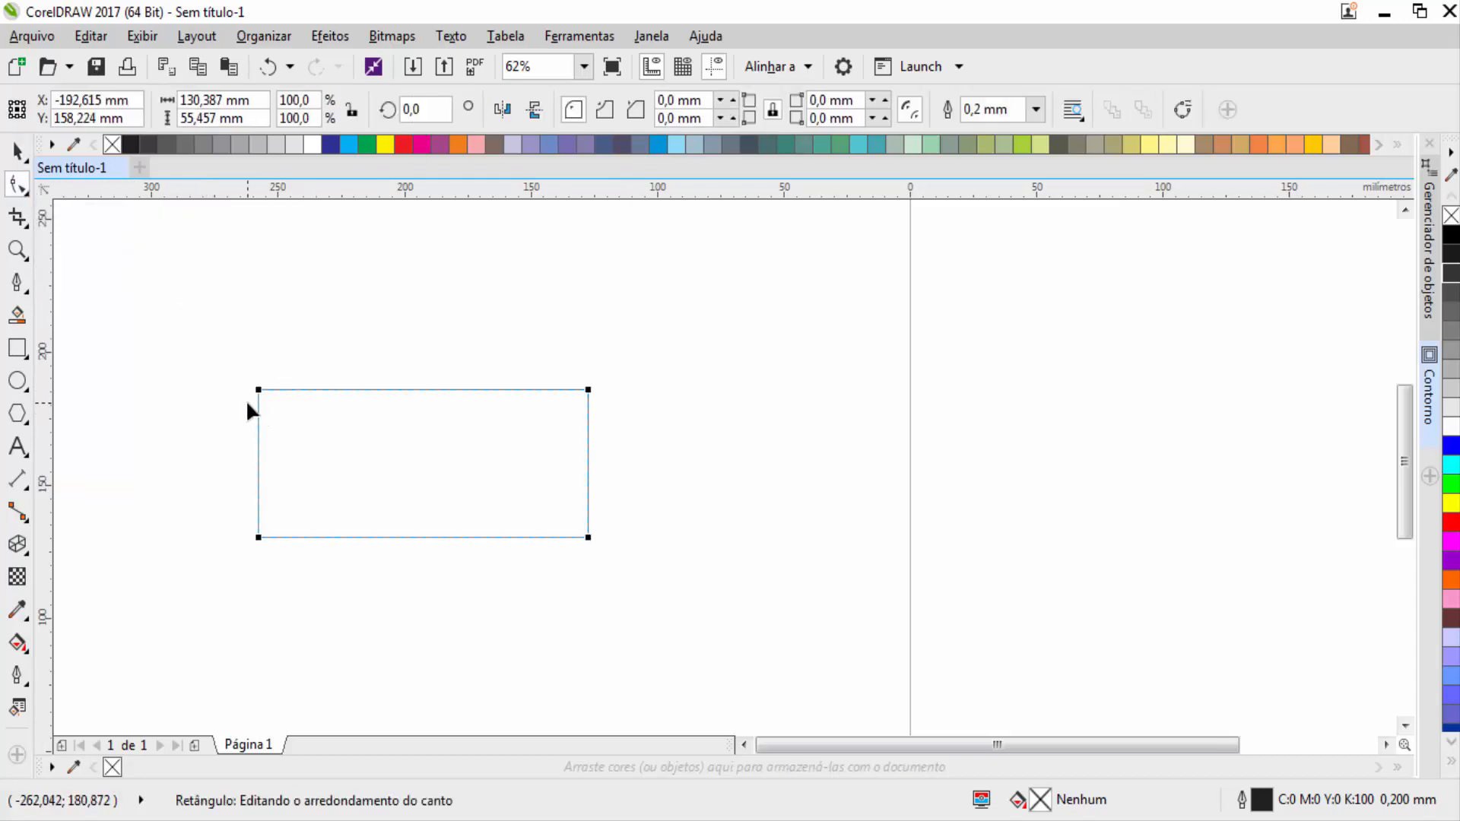
{"action": "scroll", "coordinate": [247, 405], "scroll_direction": "up", "scroll_amount": 2}
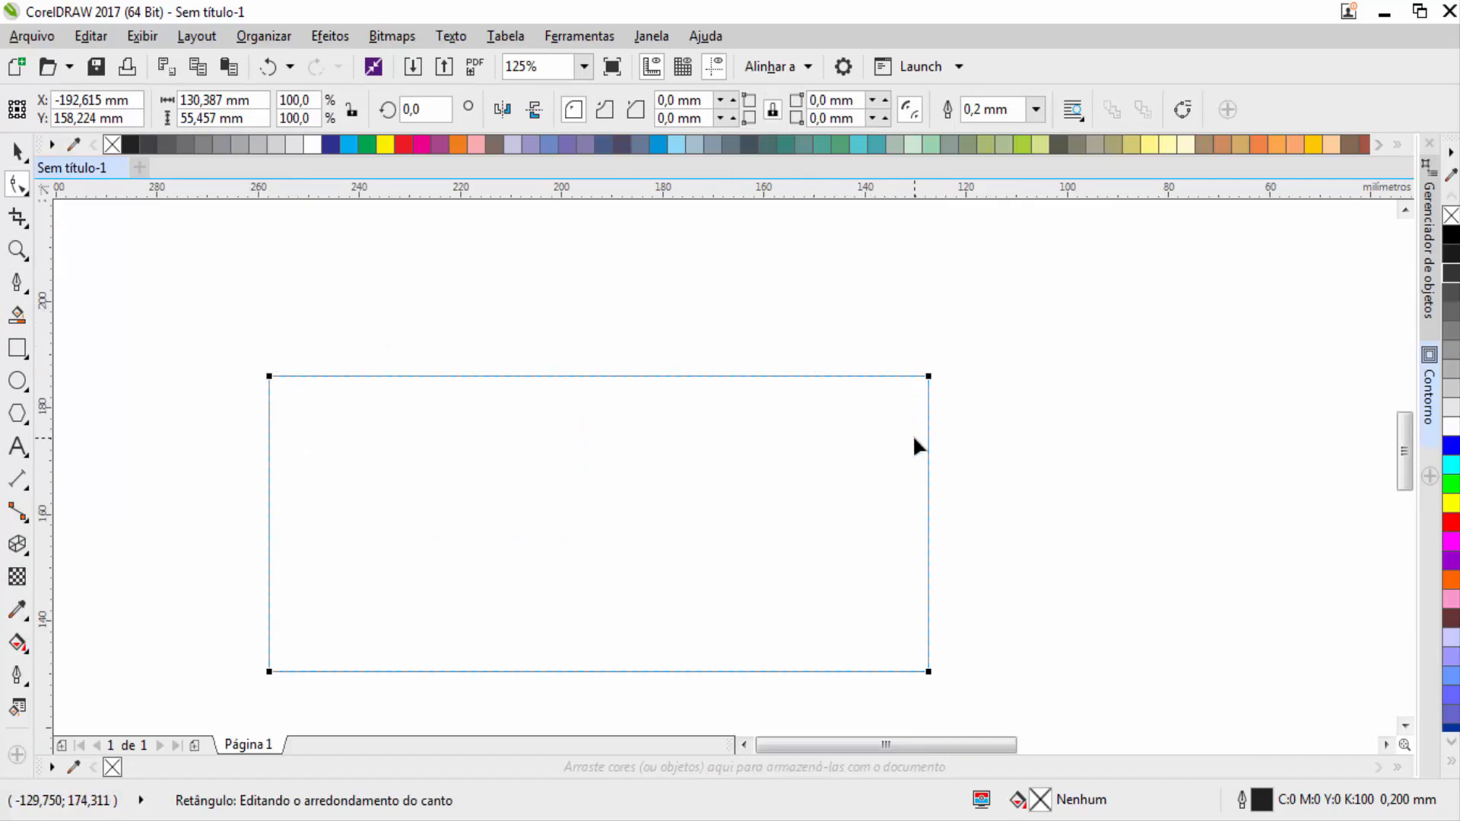
{"action": "scroll", "coordinate": [228, 383], "scroll_direction": "up", "scroll_amount": 1}
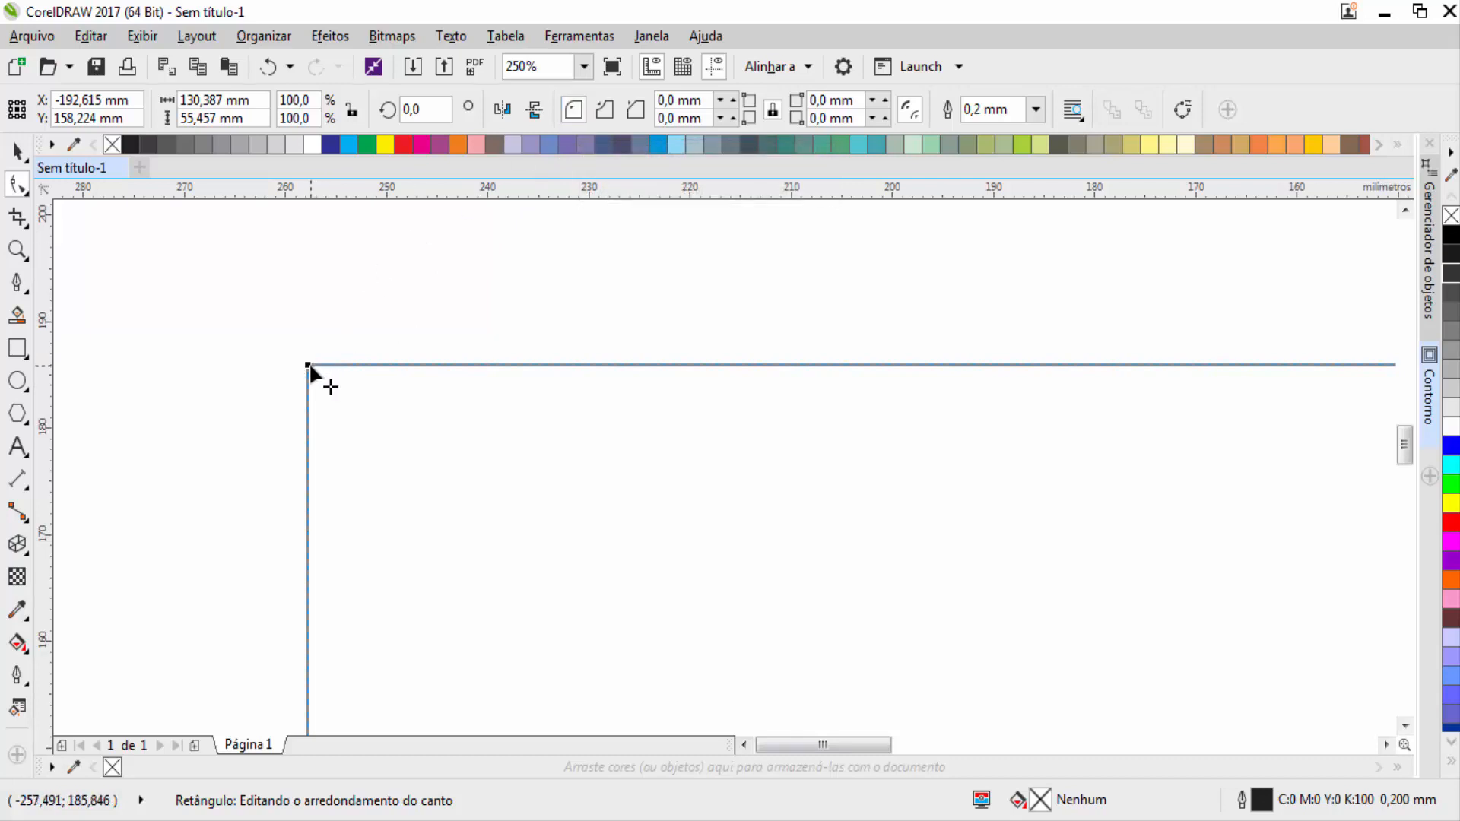
{"action": "left_click_drag", "start_coordinate": [310, 366], "coordinate": [421, 368]}
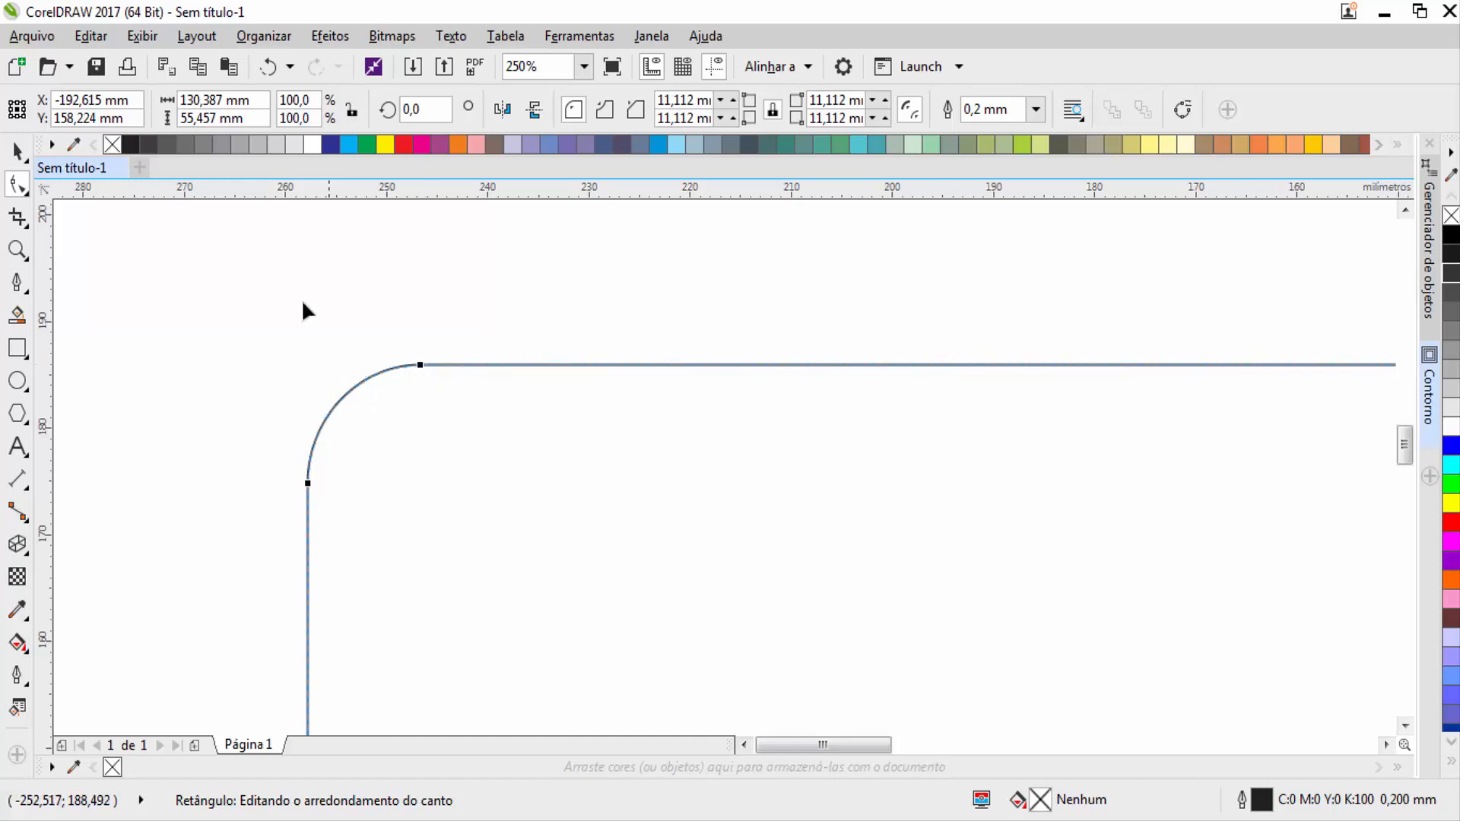
{"action": "scroll", "coordinate": [281, 285], "scroll_direction": "down", "scroll_amount": 2}
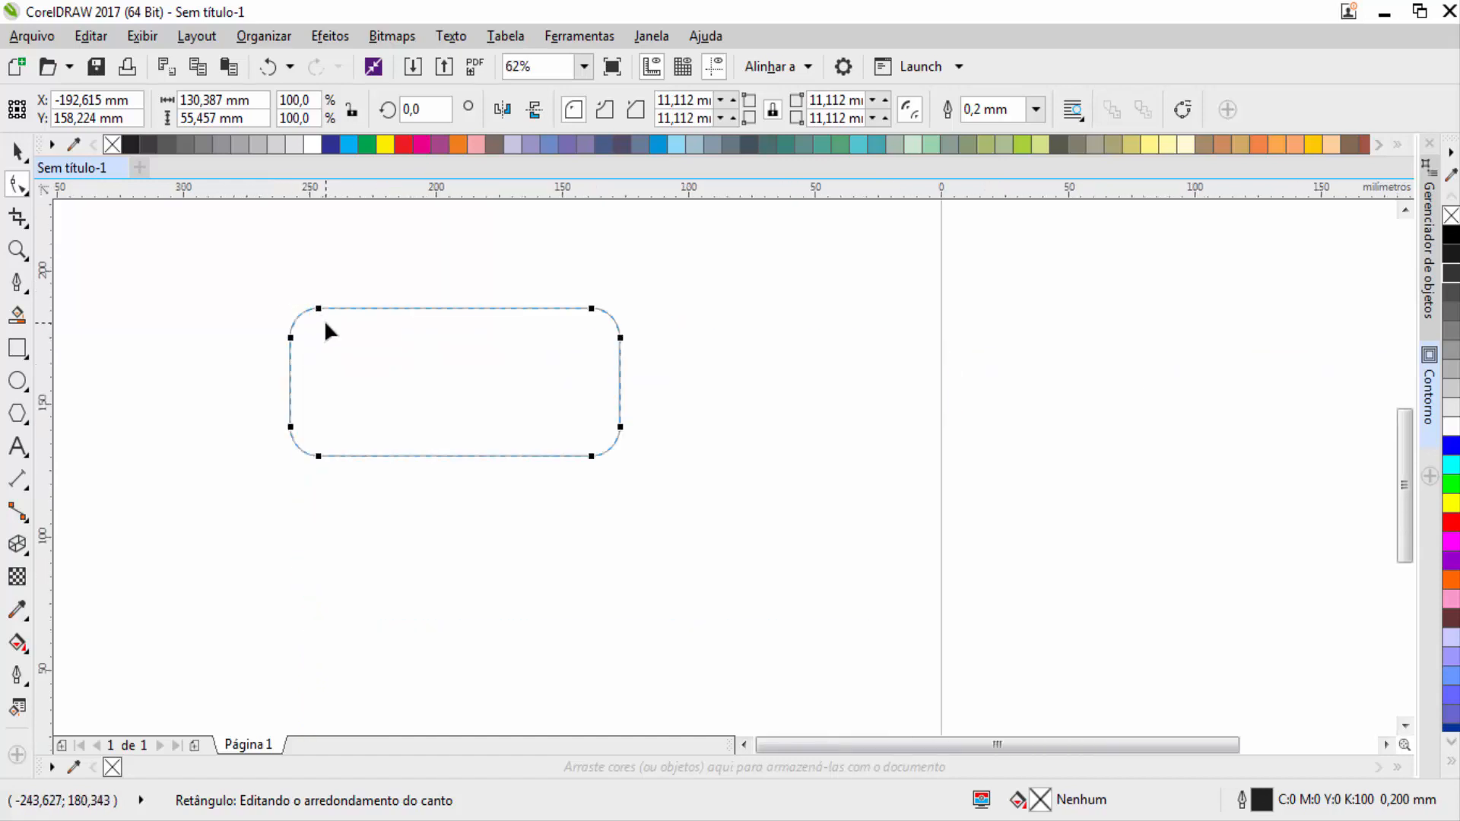
{"action": "scroll", "coordinate": [315, 308], "scroll_direction": "up", "scroll_amount": 1}
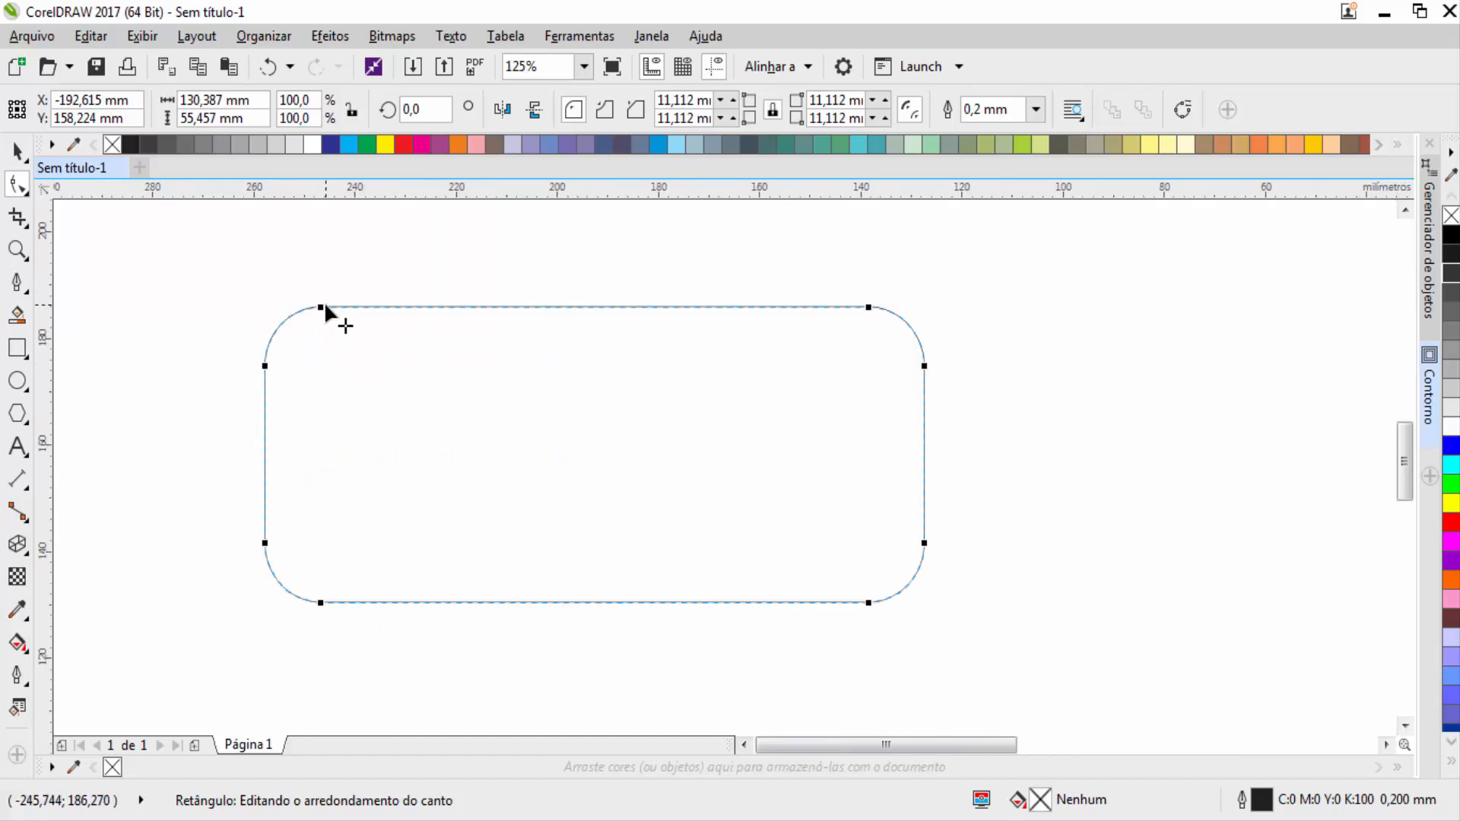
Reduce the corner radius with the Shape tool to about 9.1 mm while trying the scalloped and chamfered corner styles
{"action": "mouse_move", "coordinate": [325, 304]}
{"action": "left_mouse_down"}
{"action": "mouse_move", "coordinate": [368, 322]}
{"action": "mouse_move", "coordinate": [570, 329]}
{"action": "mouse_move", "coordinate": [615, 315]}
{"action": "mouse_move", "coordinate": [312, 307]}
{"action": "left_mouse_up"}
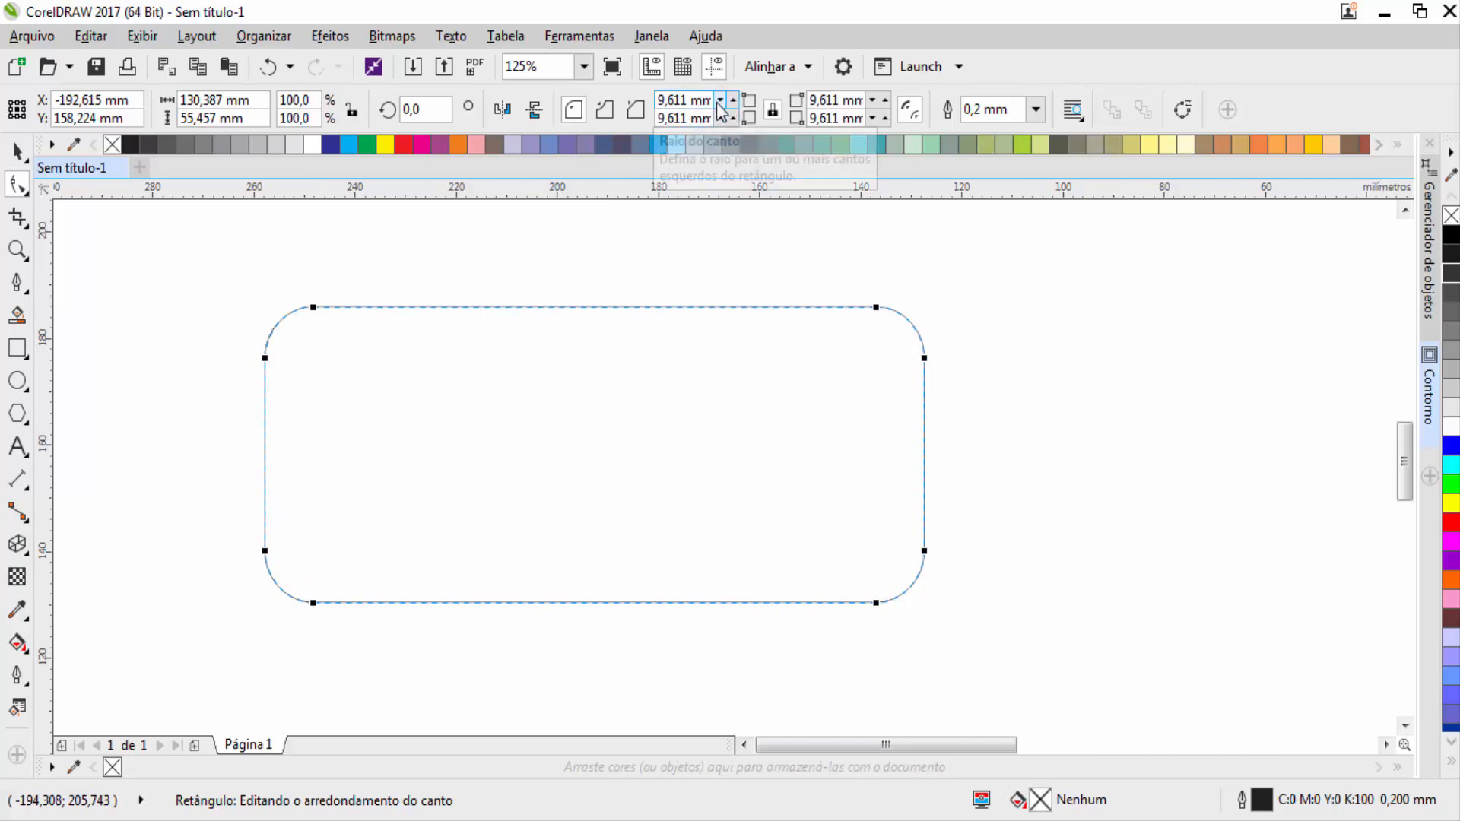
{"action": "left_click", "coordinate": [598, 113]}
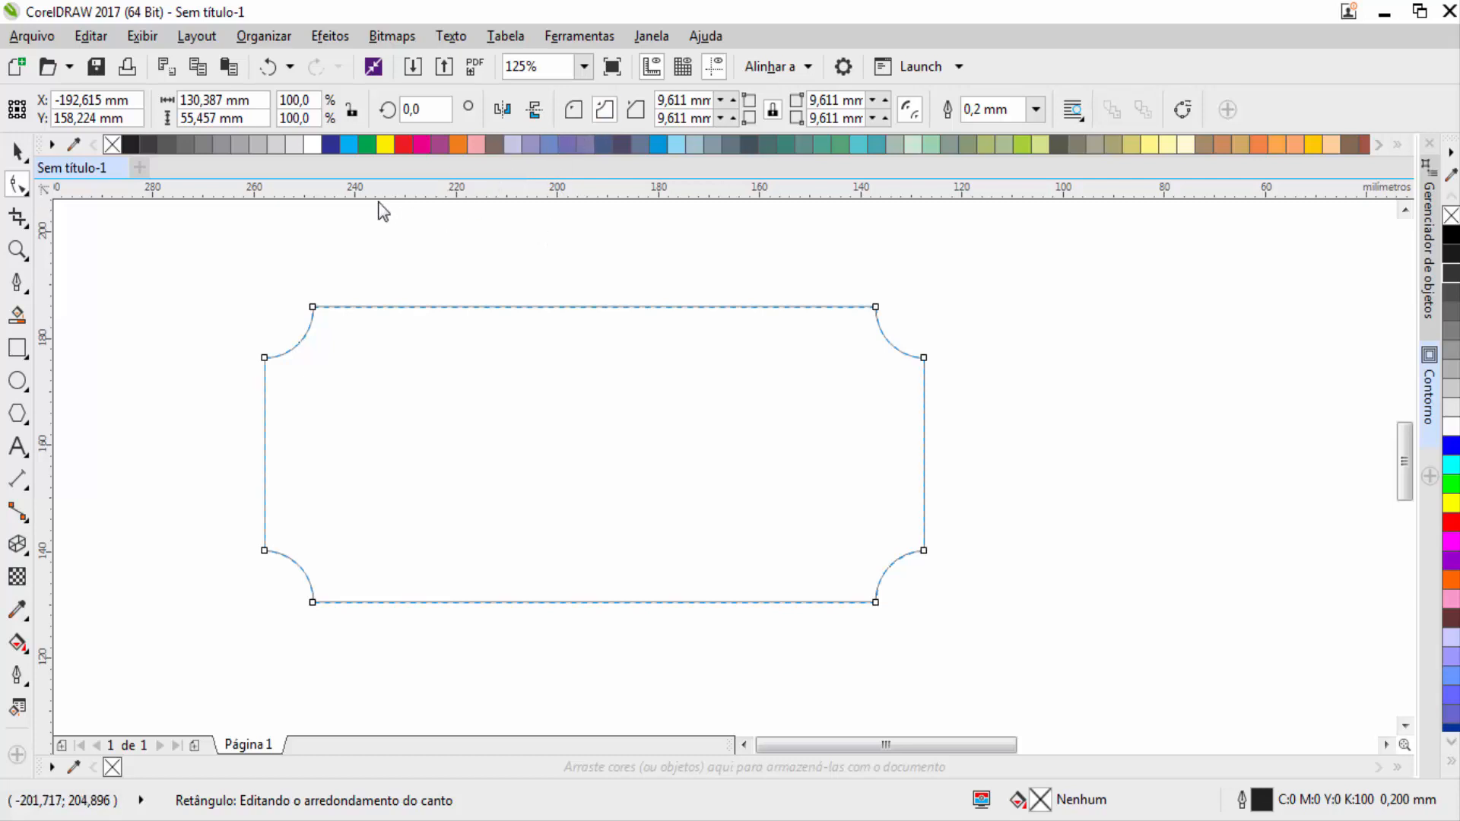
{"action": "mouse_move", "coordinate": [312, 307]}
{"action": "left_mouse_down"}
{"action": "mouse_move", "coordinate": [431, 307]}
{"action": "mouse_move", "coordinate": [311, 306]}
{"action": "left_mouse_up"}
{"action": "left_click", "coordinate": [642, 113]}
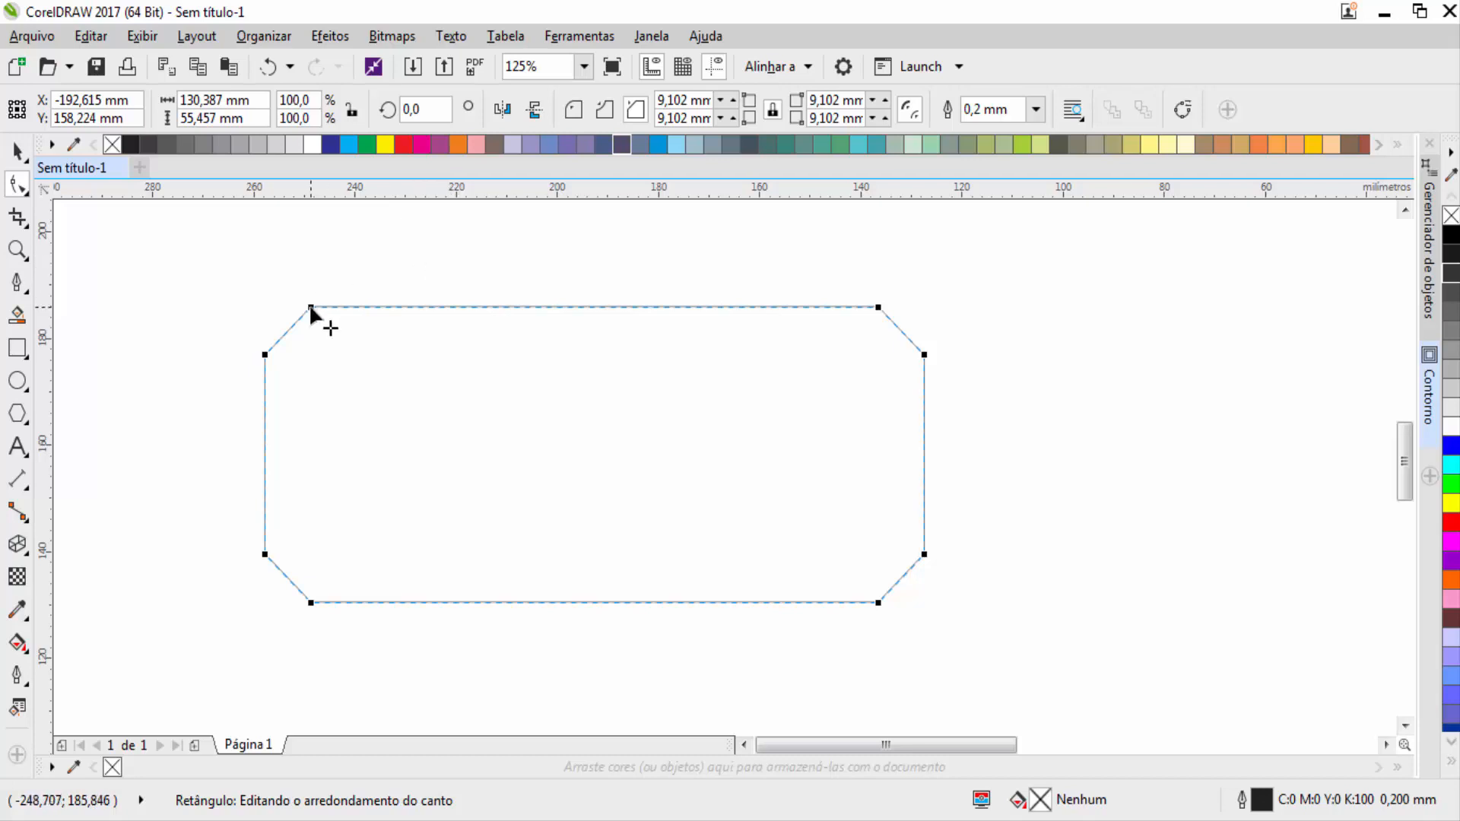
Reset all the rectangle's corners to a 0 mm radius with the Shape tool and set the round corner style
{"action": "left_click_drag", "start_coordinate": [310, 307], "coordinate": [194, 287]}
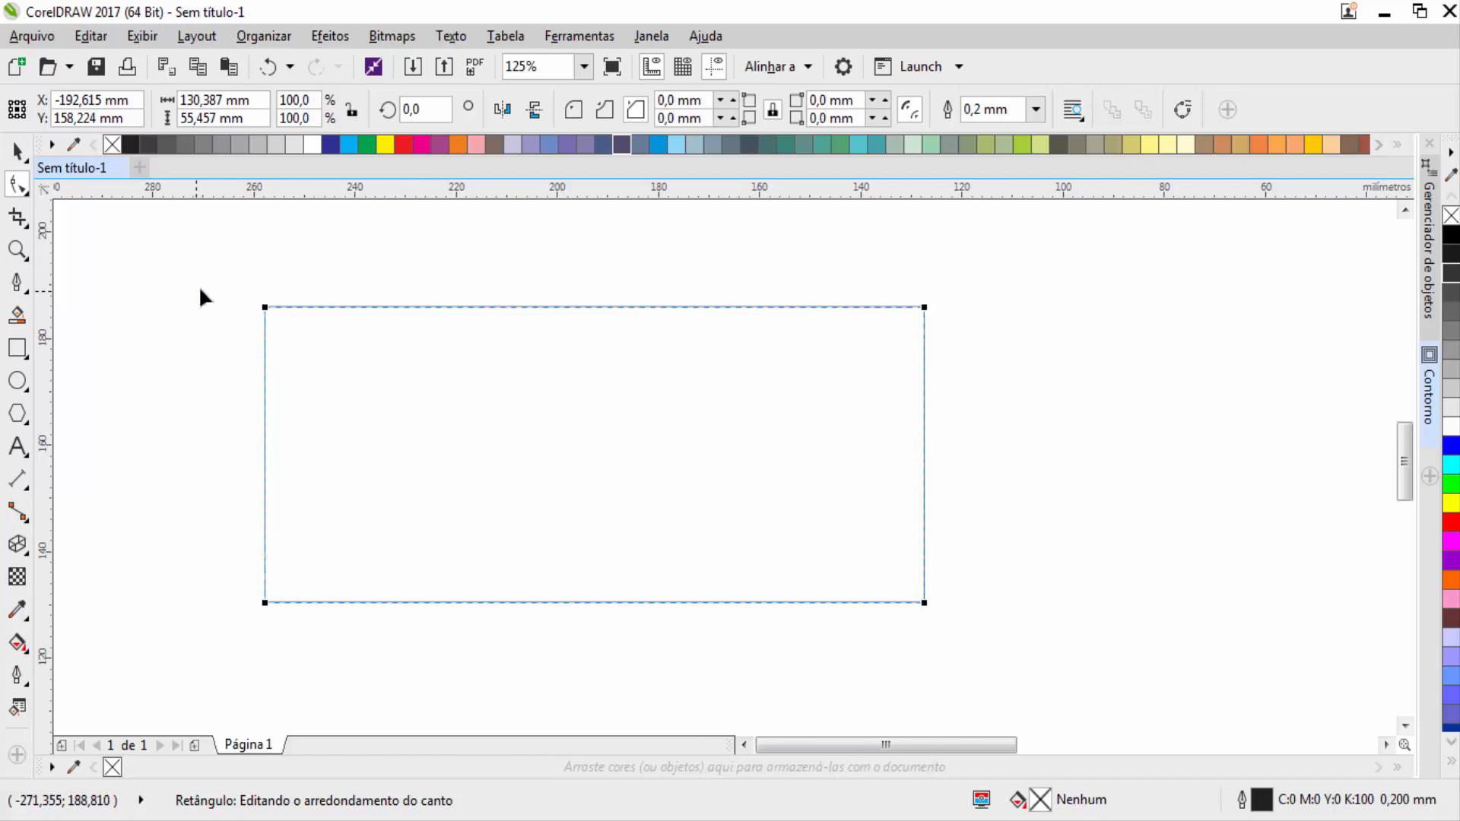
{"action": "left_click", "coordinate": [573, 108]}
{"action": "mouse_move", "coordinate": [264, 308]}
{"action": "left_mouse_down"}
{"action": "mouse_move", "coordinate": [316, 306]}
{"action": "mouse_move", "coordinate": [248, 291]}
{"action": "left_mouse_up"}
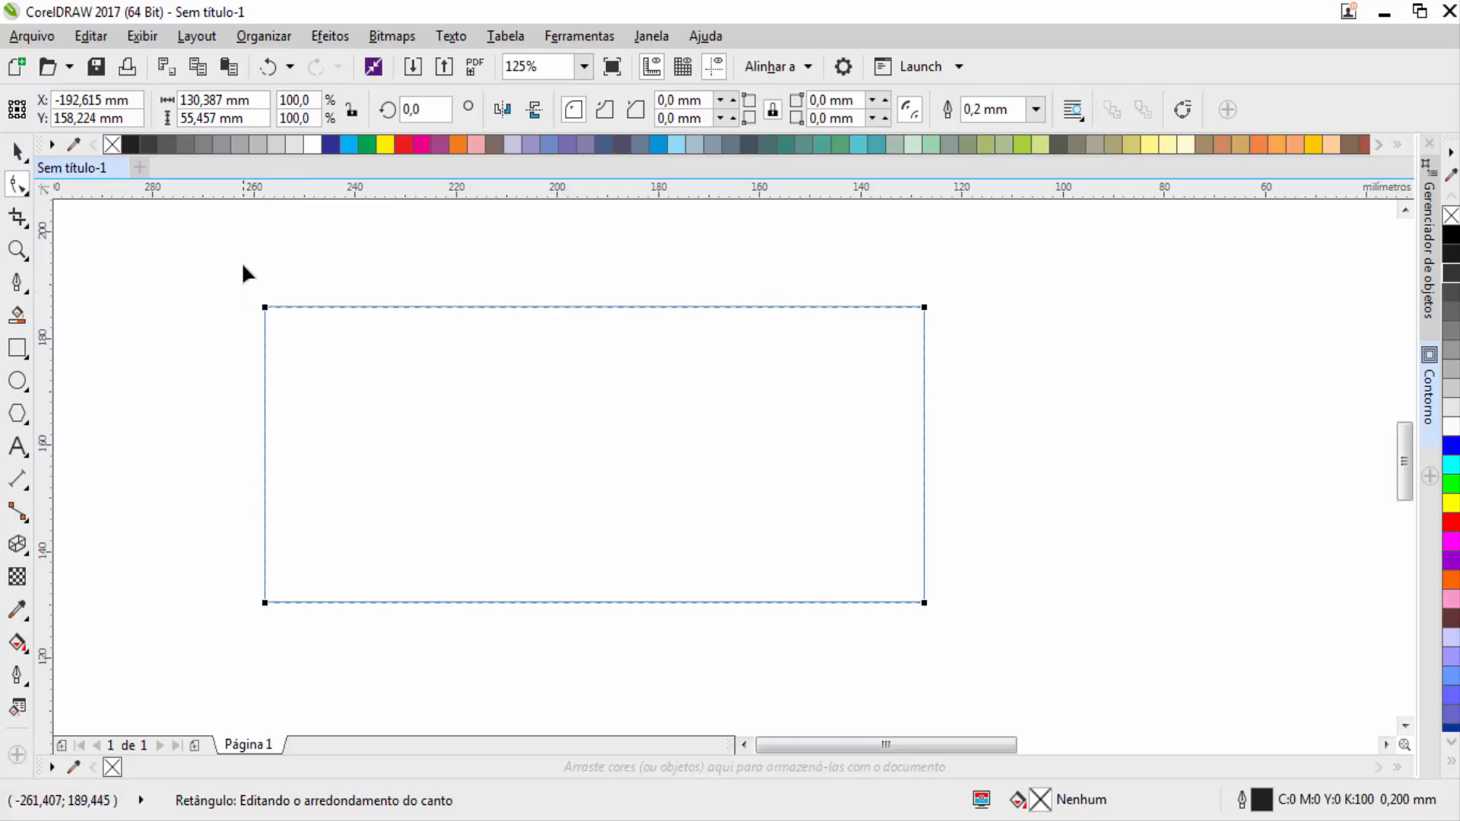
Shape only the upper-left corner to a radius of about 23.7 mm, trying the scalloped style and ending on the chamfered one
{"action": "left_click", "coordinate": [265, 310]}
{"action": "left_click_drag", "start_coordinate": [266, 308], "coordinate": [385, 307]}
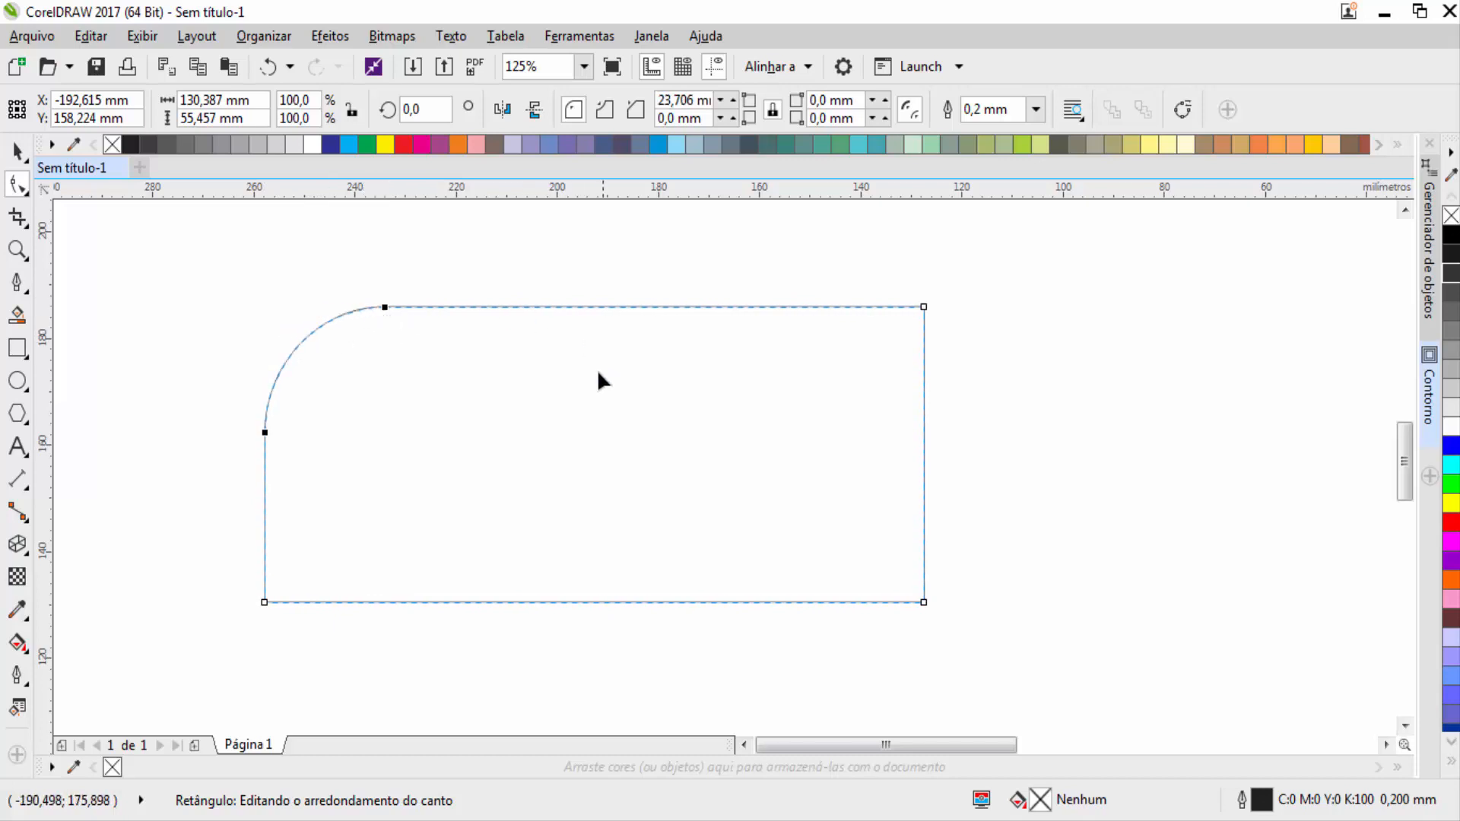
{"action": "left_click", "coordinate": [603, 111]}
{"action": "left_click", "coordinate": [635, 111]}
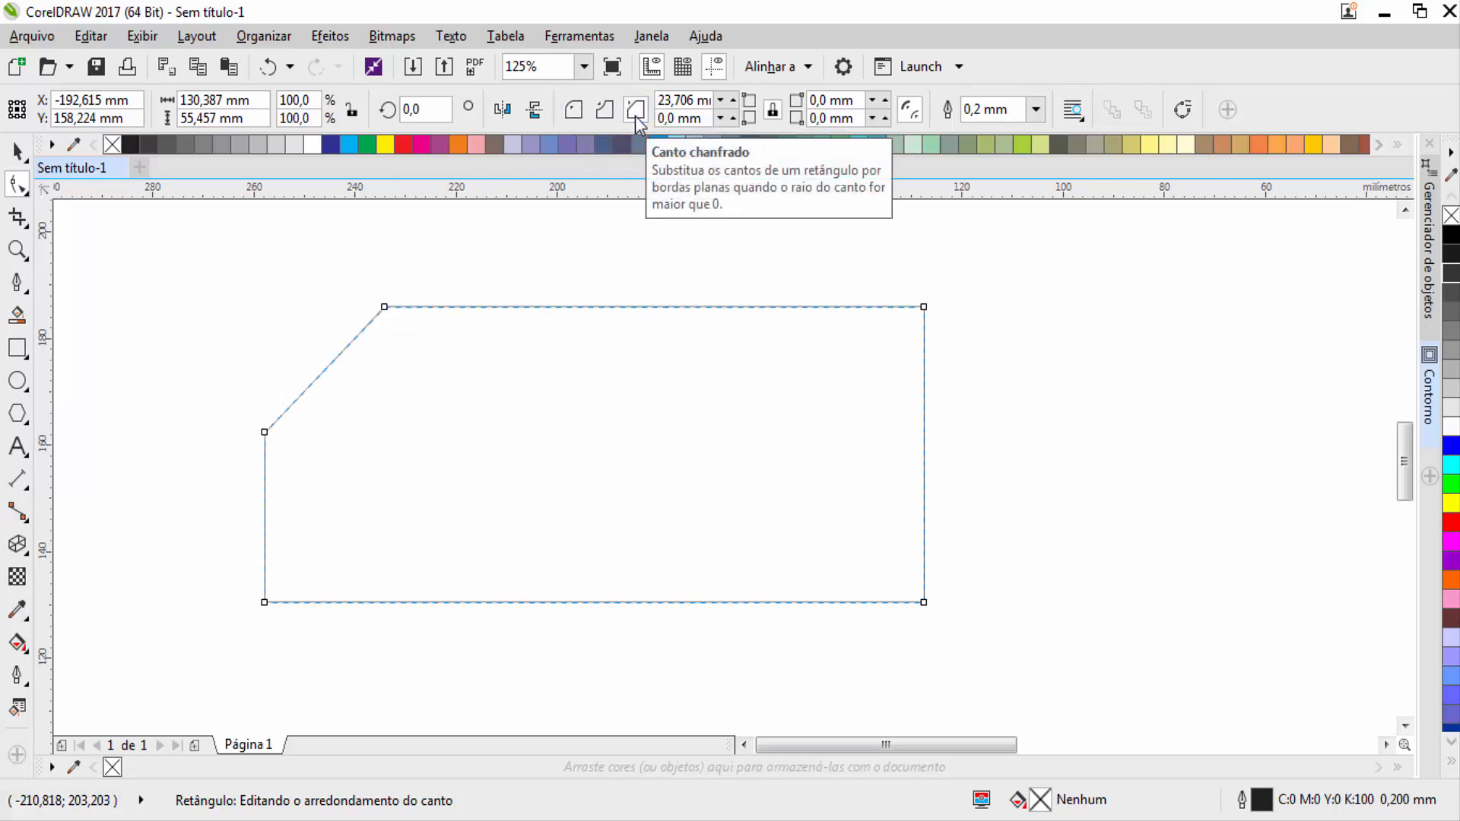
Compare the rectangle's nodes under the Shape tool with its sizing handles under the Pick tool, ending with it selected for sizing
{"action": "left_click", "coordinate": [19, 154]}
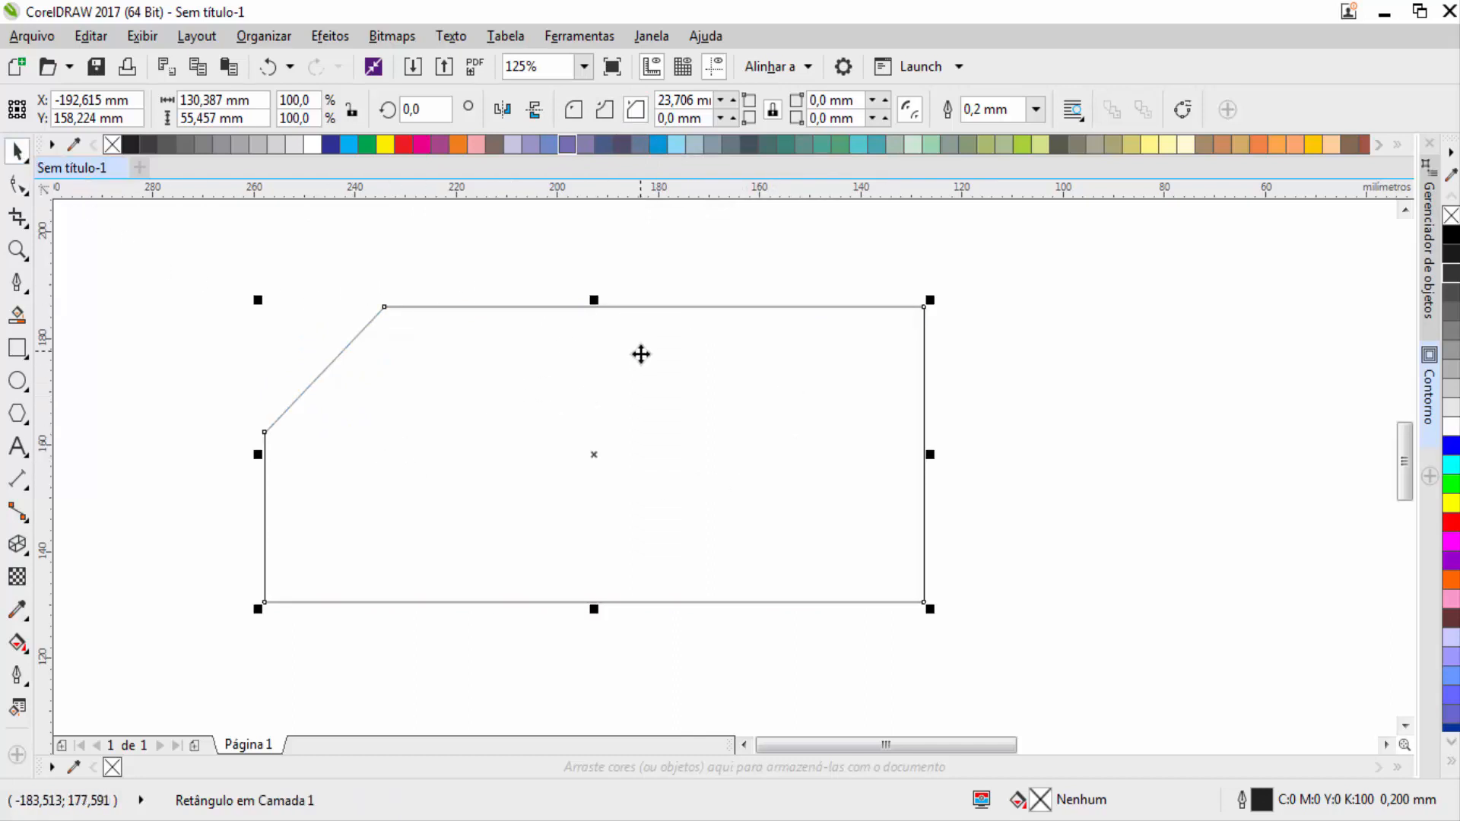
{"action": "left_click", "coordinate": [172, 291]}
{"action": "left_click", "coordinate": [16, 185]}
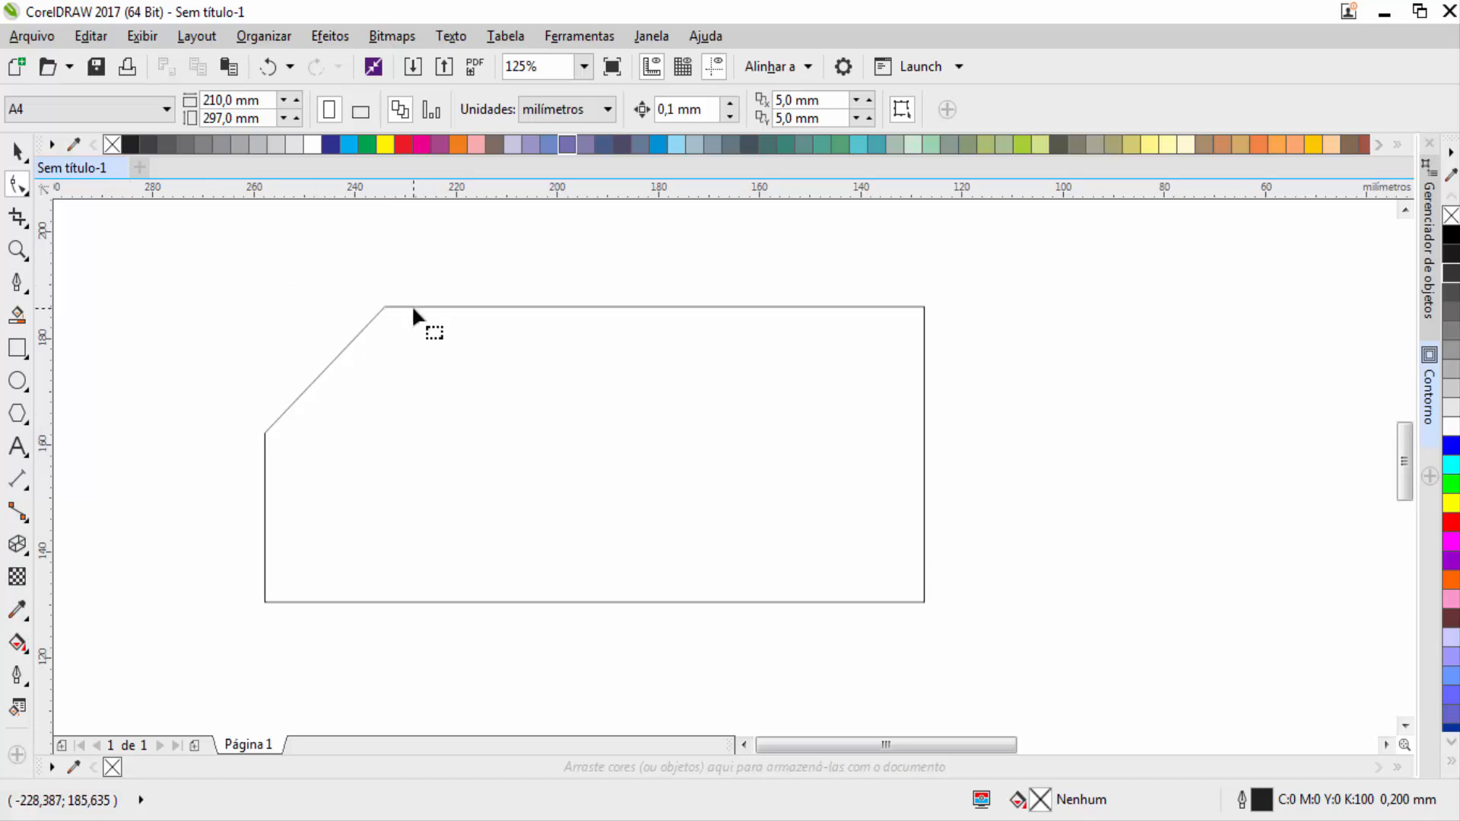
{"action": "left_click", "coordinate": [437, 392]}
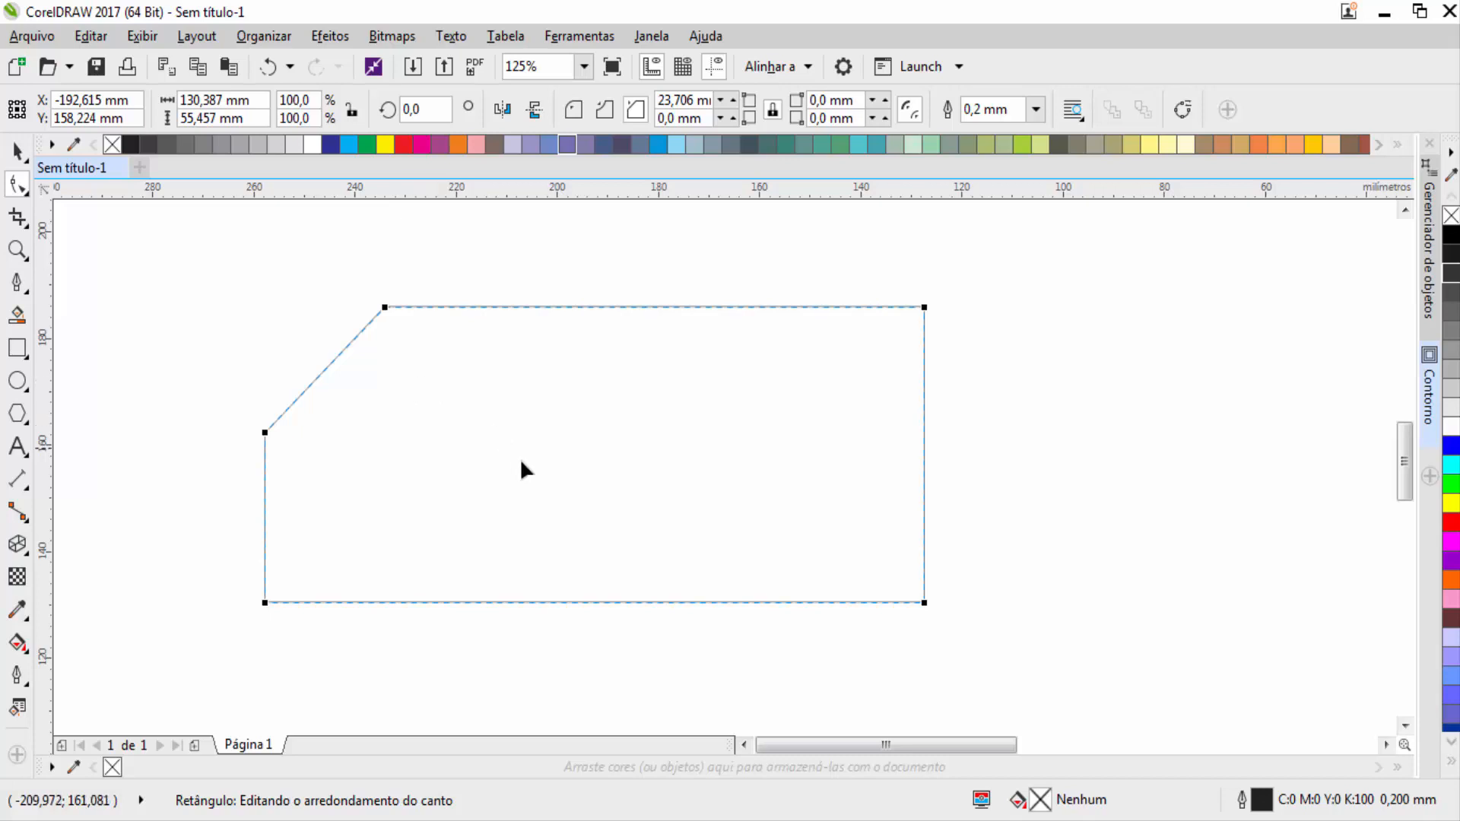
{"action": "left_click", "coordinate": [16, 150]}
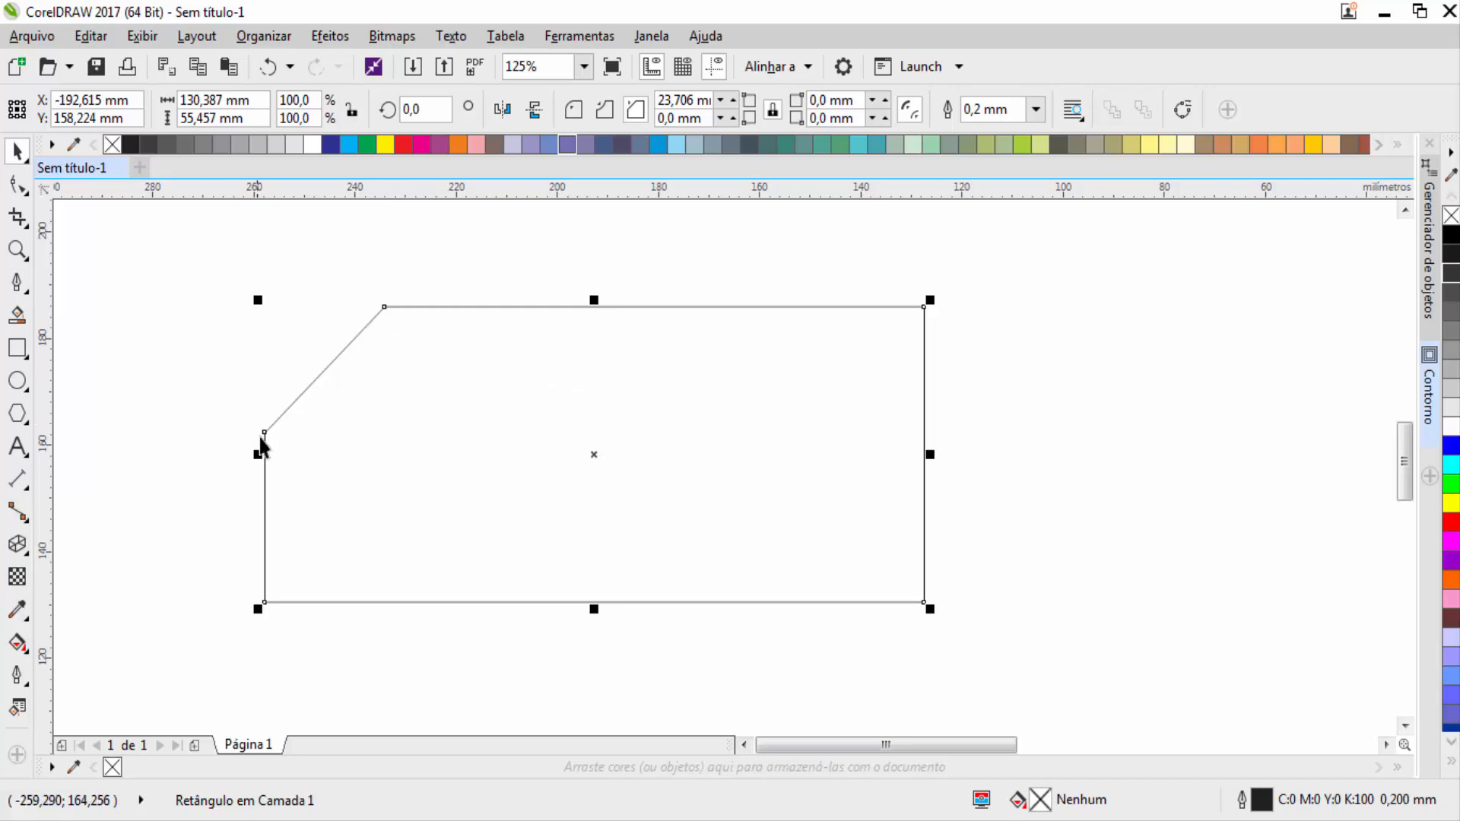
{"action": "left_click", "coordinate": [615, 269]}
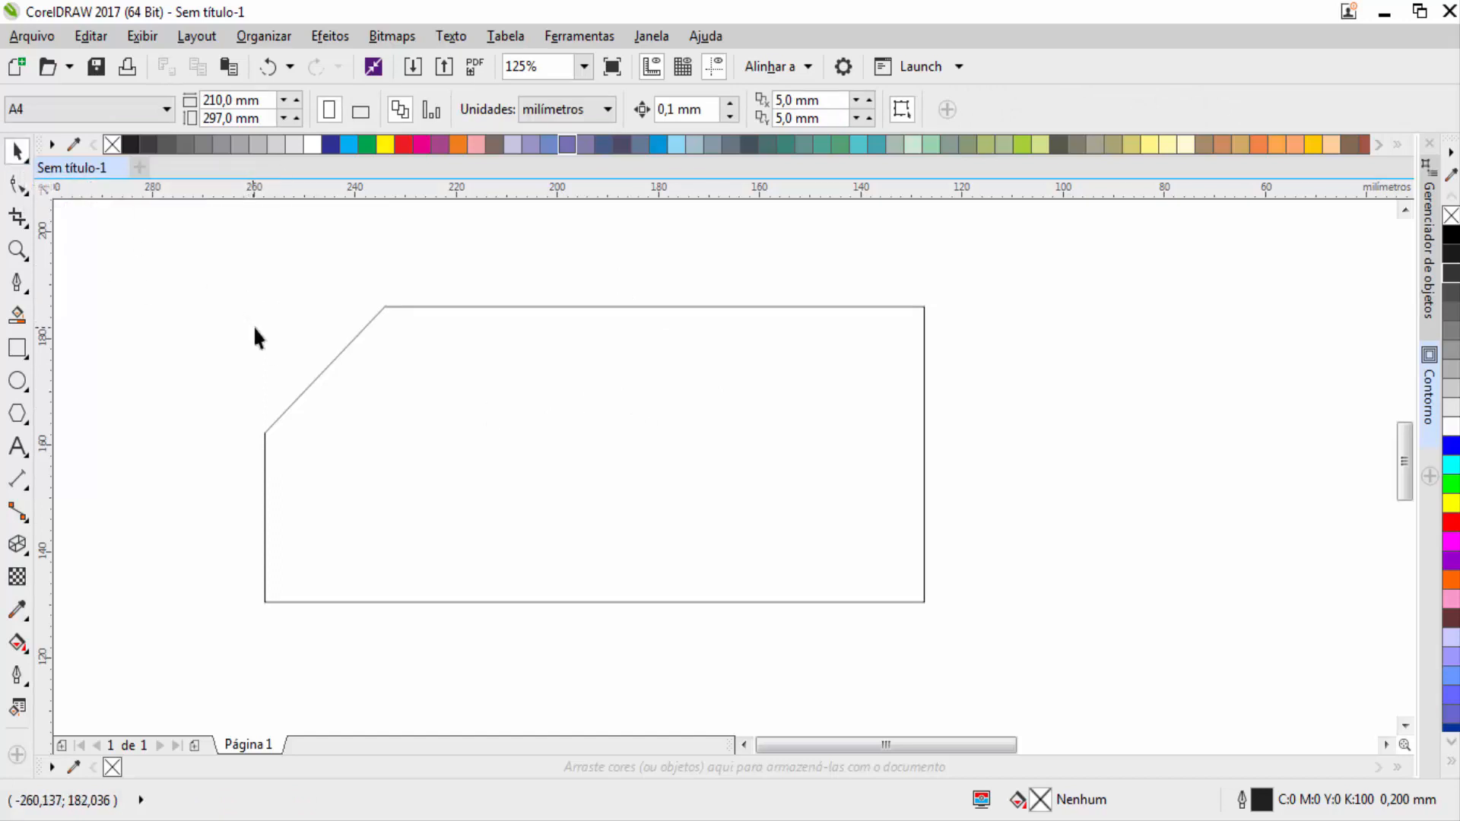
{"action": "left_click", "coordinate": [435, 415]}
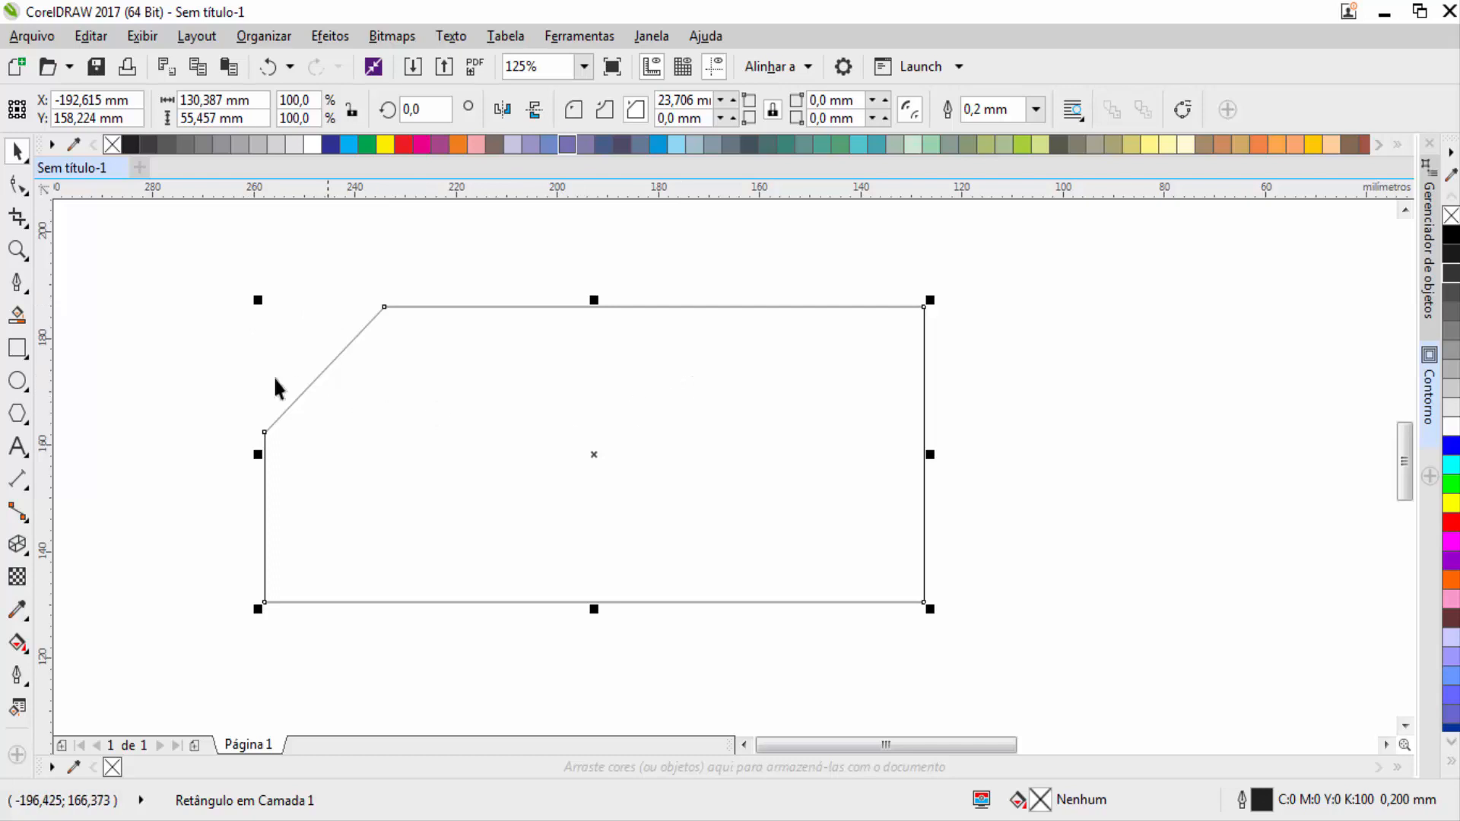
Scale the rectangle down proportionally from two opposite corners to about 81 mm wide and reduce its height to about 23.7 mm
{"action": "left_click_drag", "start_coordinate": [258, 300], "coordinate": [436, 375]}
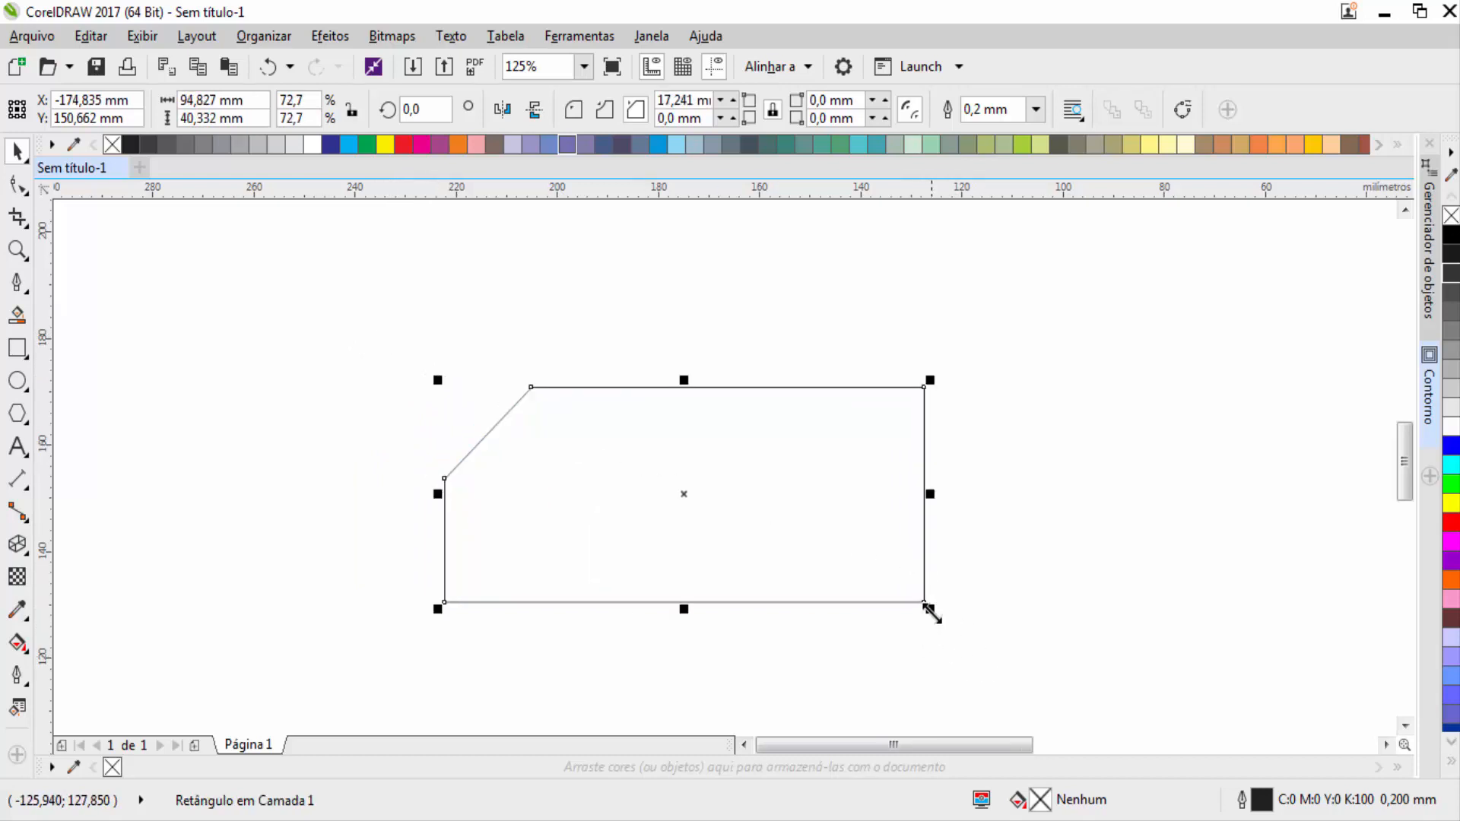
{"action": "left_click_drag", "start_coordinate": [929, 608], "coordinate": [908, 587]}
{"action": "scroll", "coordinate": [642, 415], "scroll_direction": "up", "scroll_amount": 2}
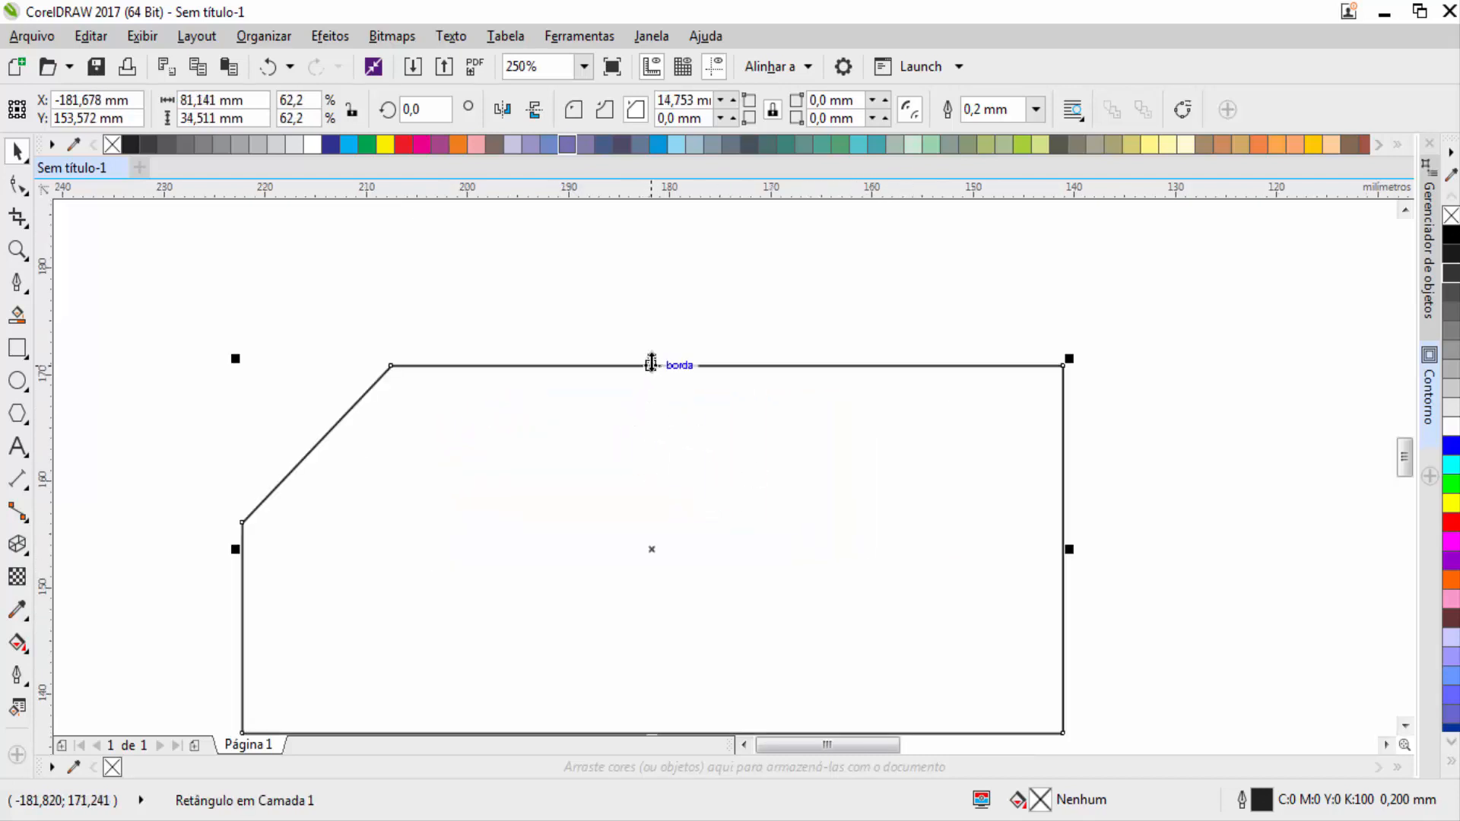
{"action": "left_click_drag", "start_coordinate": [651, 362], "coordinate": [655, 477]}
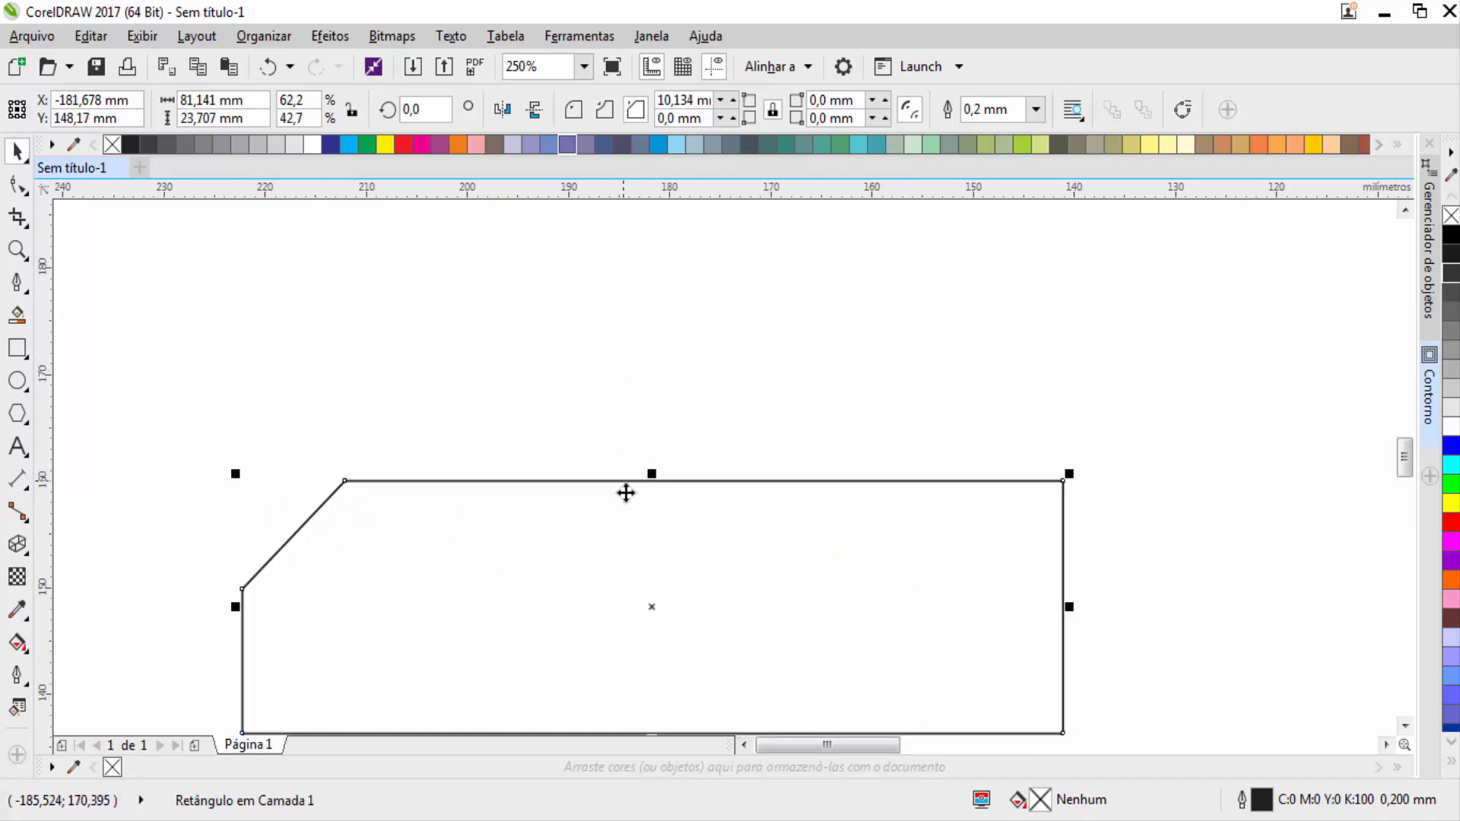
Scale the rectangle proportionally from its upper-right corner to about 68.4 by 20.2 mm and move it slightly down and right
{"action": "scroll", "coordinate": [632, 414], "scroll_direction": "down", "scroll_amount": 2}
{"action": "scroll", "coordinate": [634, 583], "scroll_direction": "up", "scroll_amount": 2}
{"action": "left_click_drag", "start_coordinate": [643, 568], "coordinate": [653, 532]}
{"action": "left_click_drag", "start_coordinate": [1065, 418], "coordinate": [935, 455]}
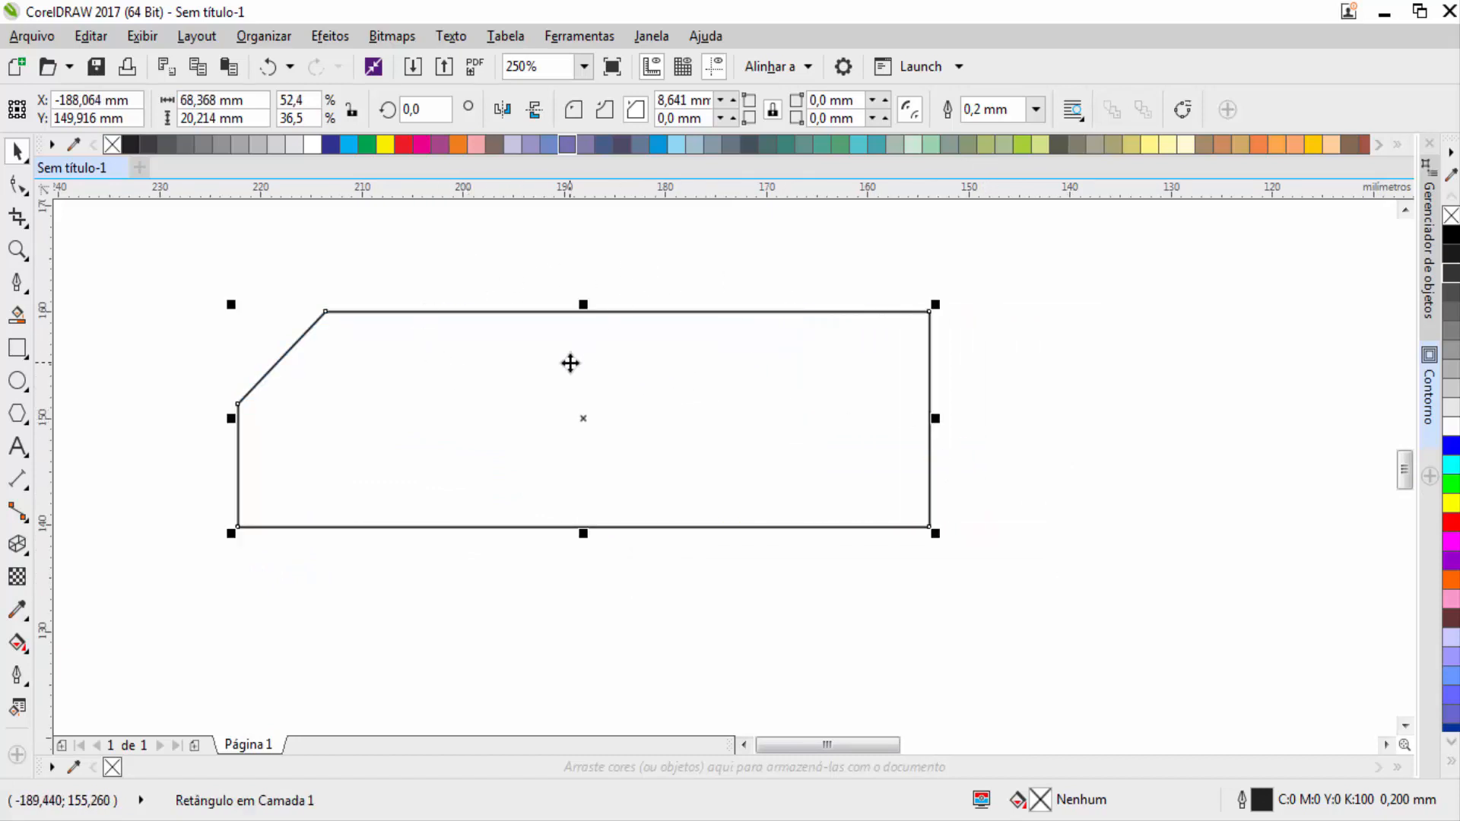
{"action": "left_click_drag", "start_coordinate": [570, 362], "coordinate": [597, 409]}
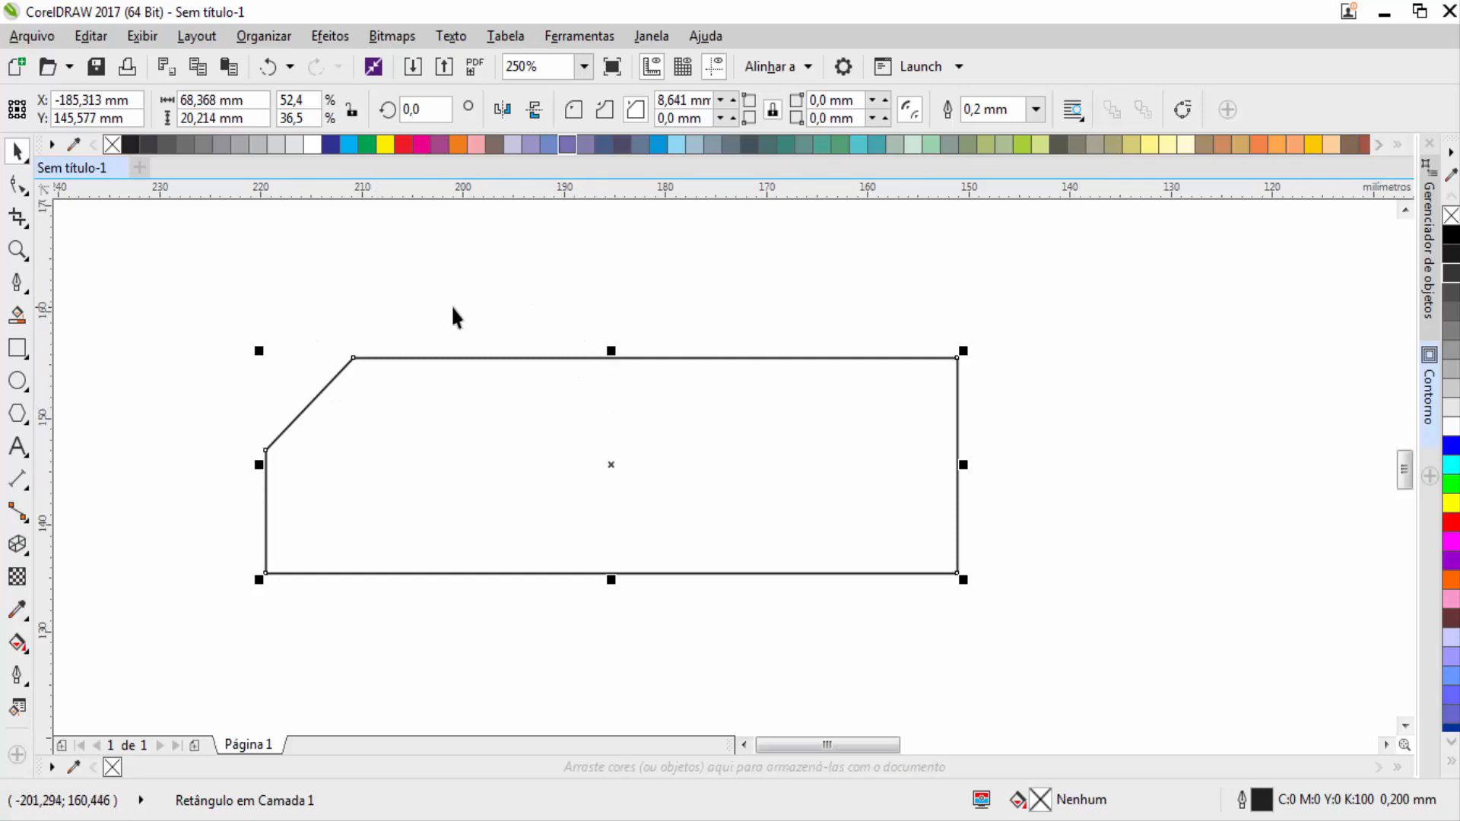
Try rotating the rectangle freely about its centre twice and undo both rotations
{"action": "left_click", "coordinate": [606, 462]}
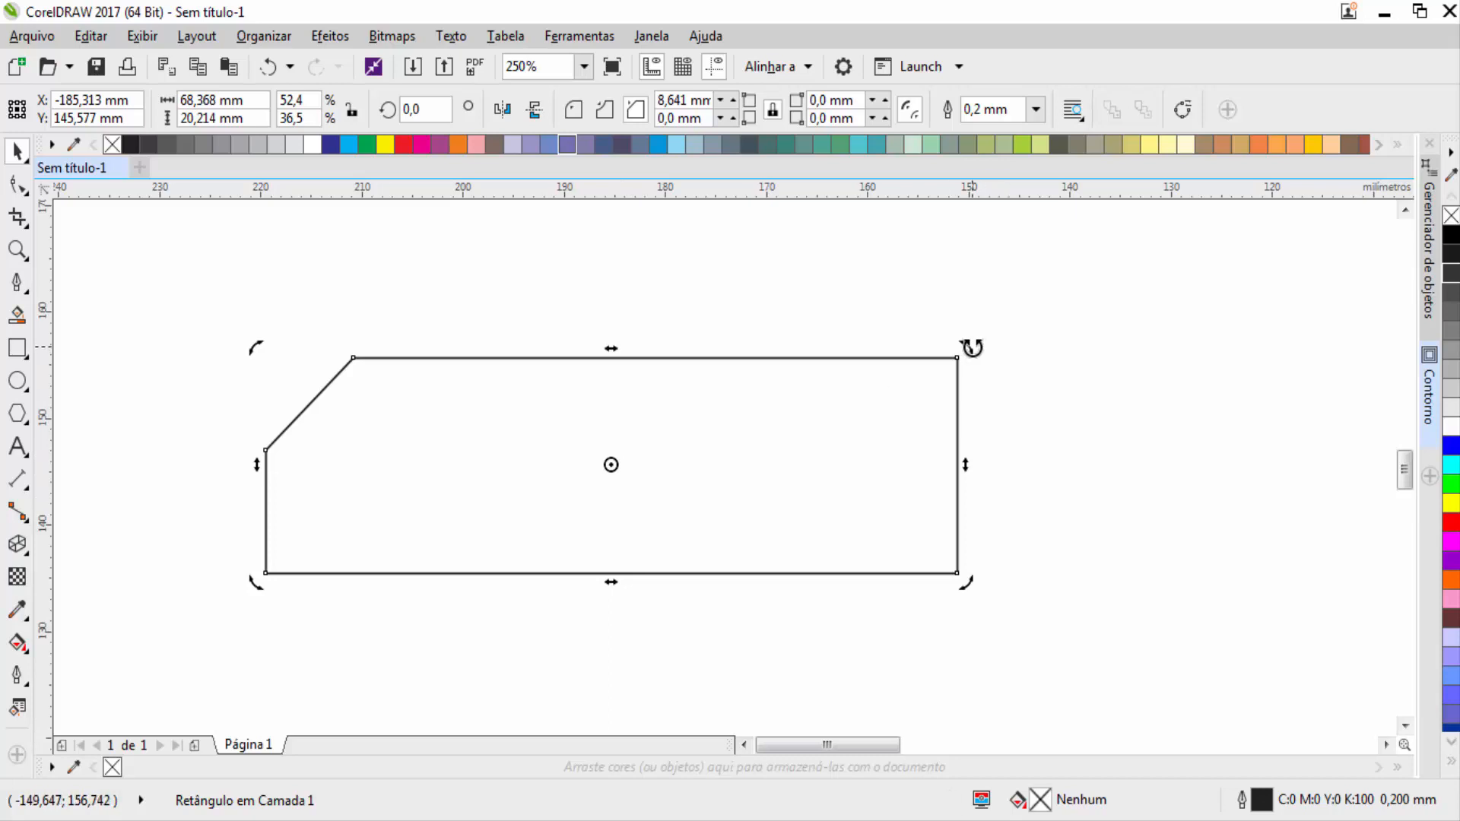
{"action": "left_click_drag", "start_coordinate": [971, 347], "coordinate": [870, 544]}
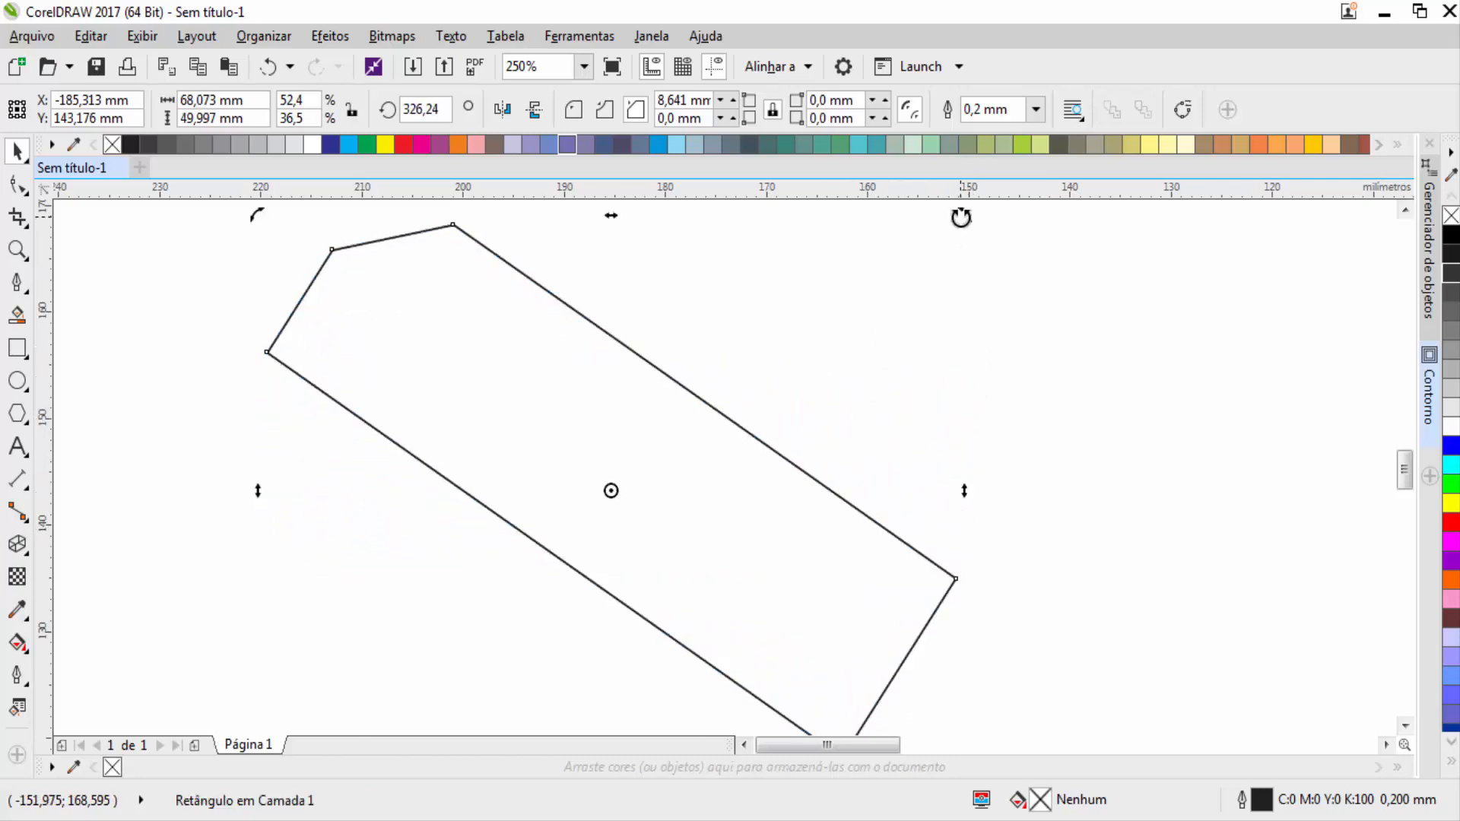
{"action": "left_click_drag", "start_coordinate": [961, 217], "coordinate": [961, 320]}
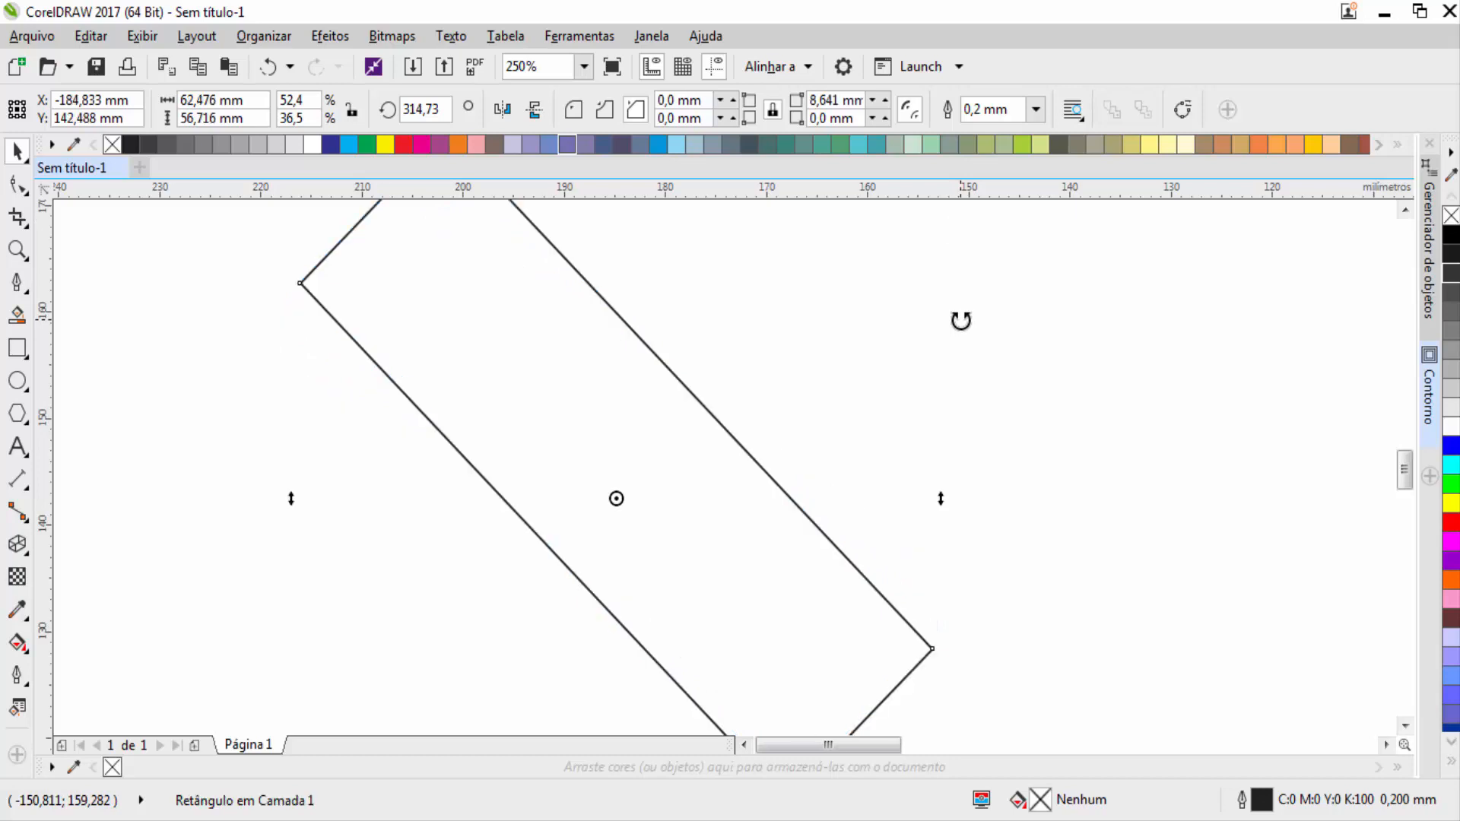
{"action": "key", "text": "ctrl+z"}
{"action": "key", "text": "ctrl+z"}
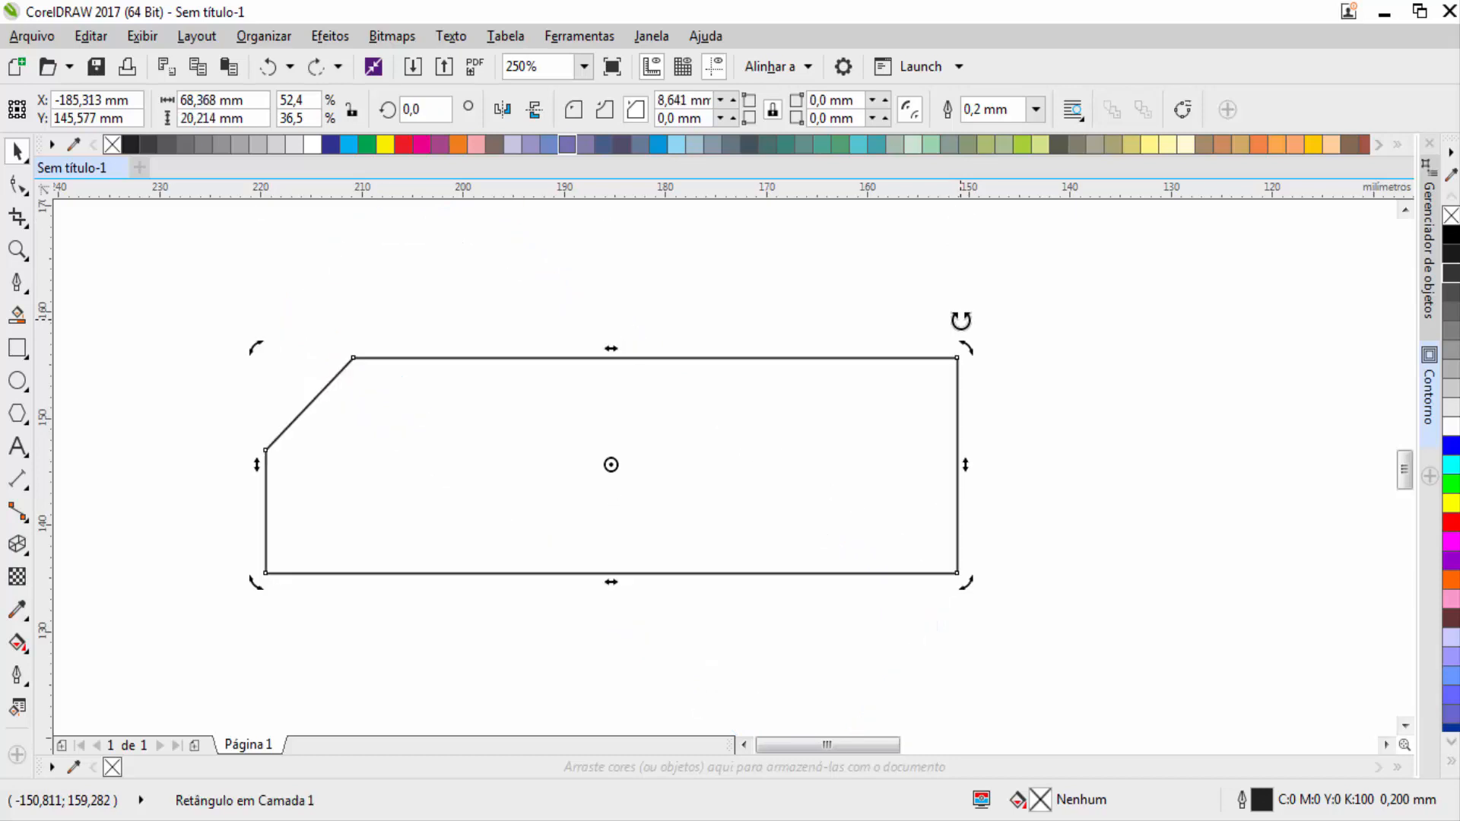
Skew the rectangle's right side slightly downward to an overall height of about 22.3 mm, try and undo a horizontal skew, and deselect
{"action": "left_click_drag", "start_coordinate": [965, 464], "coordinate": [977, 536]}
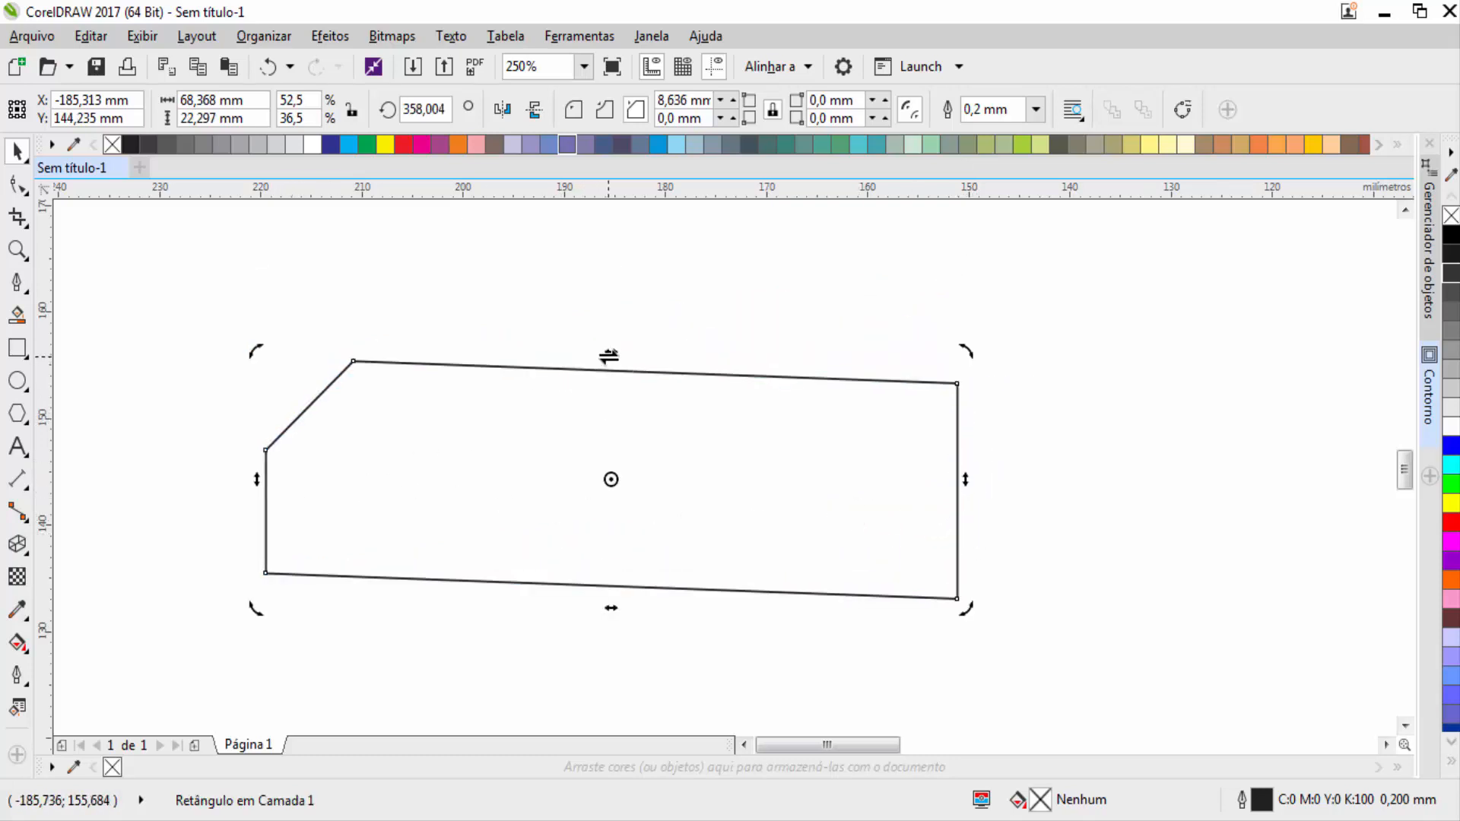
{"action": "left_click_drag", "start_coordinate": [611, 352], "coordinate": [741, 378]}
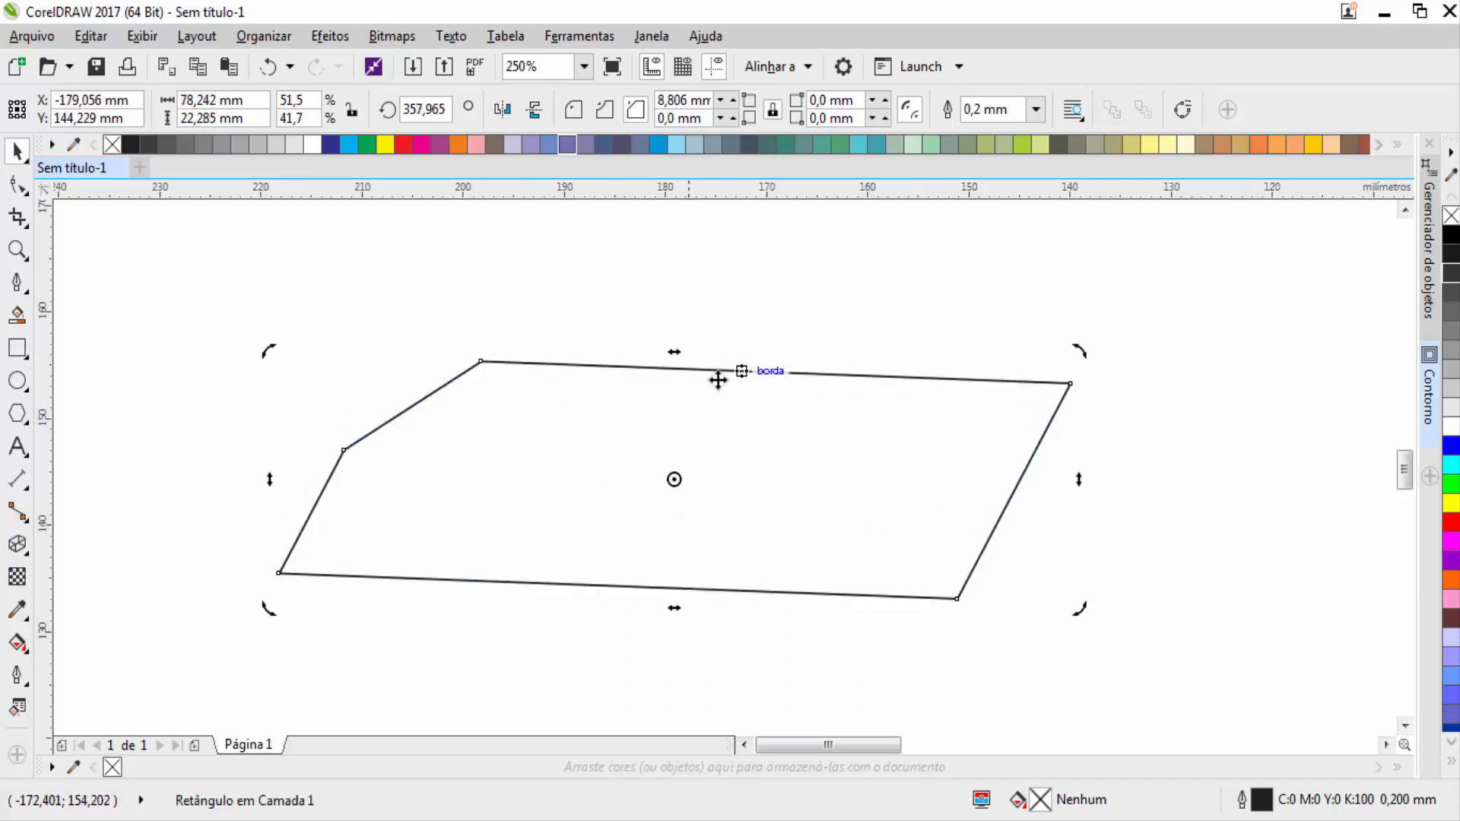
{"action": "key", "text": "ctrl+z"}
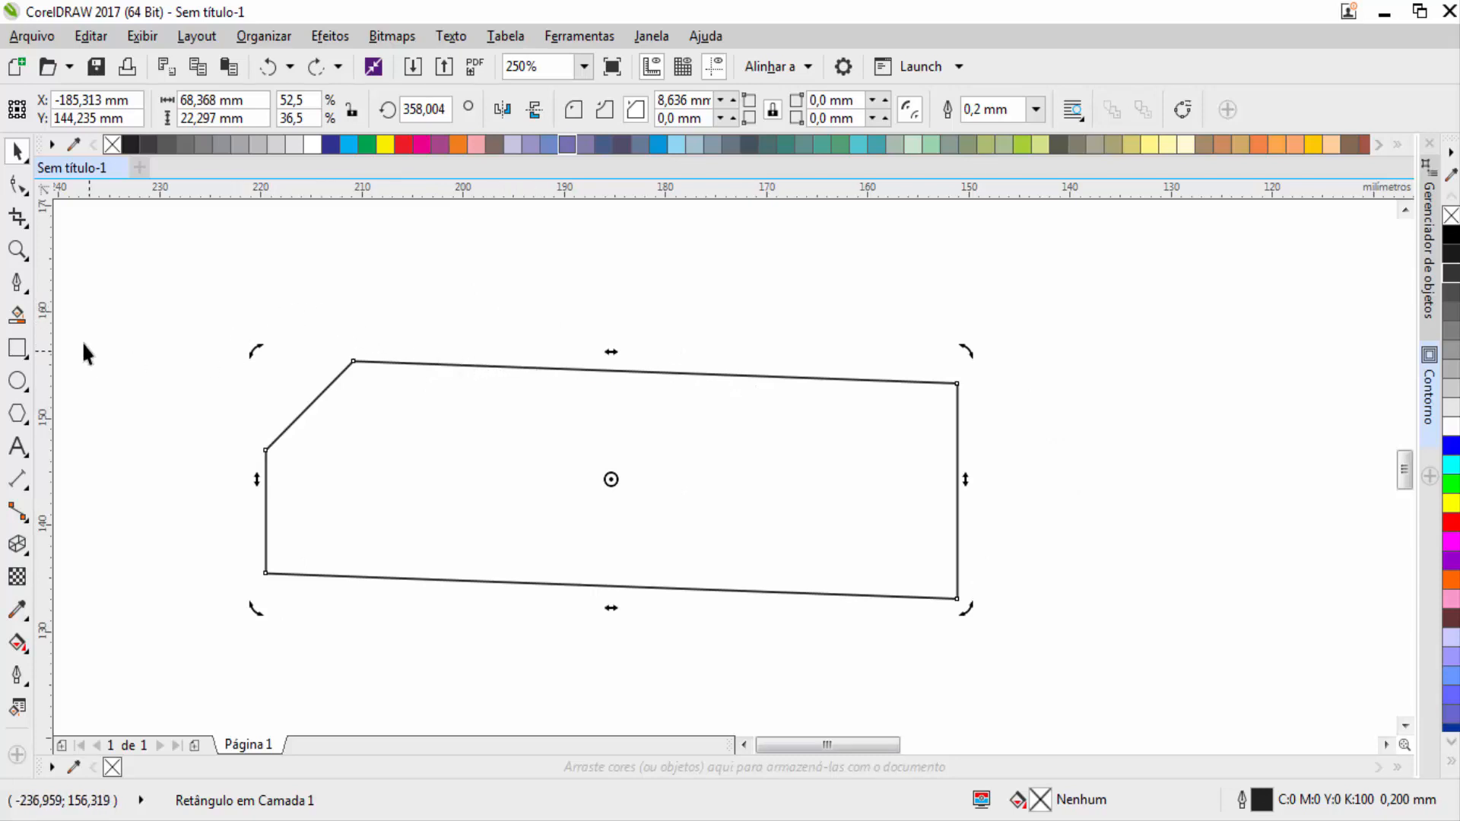
{"action": "left_click", "coordinate": [184, 276]}
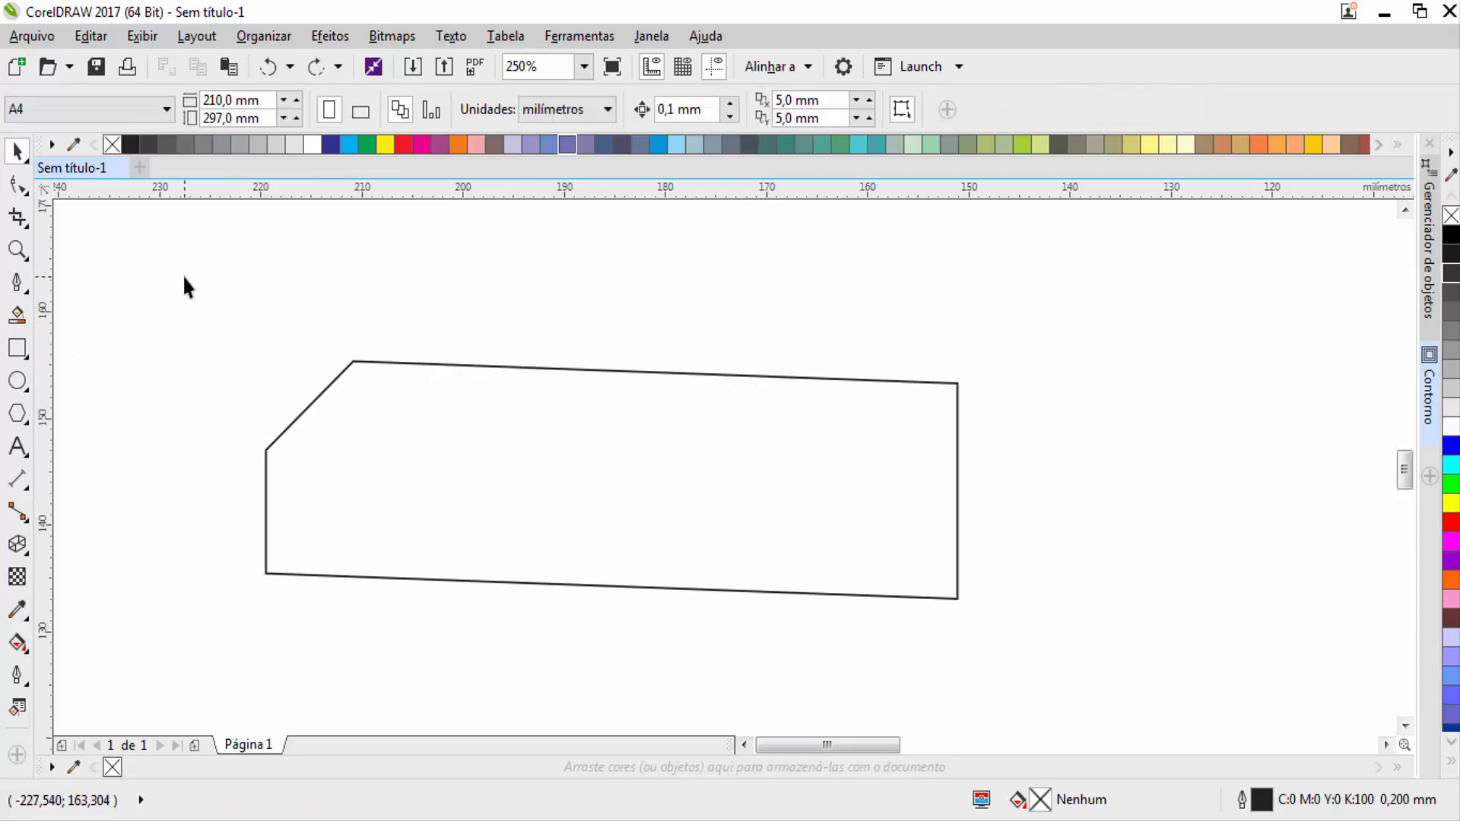